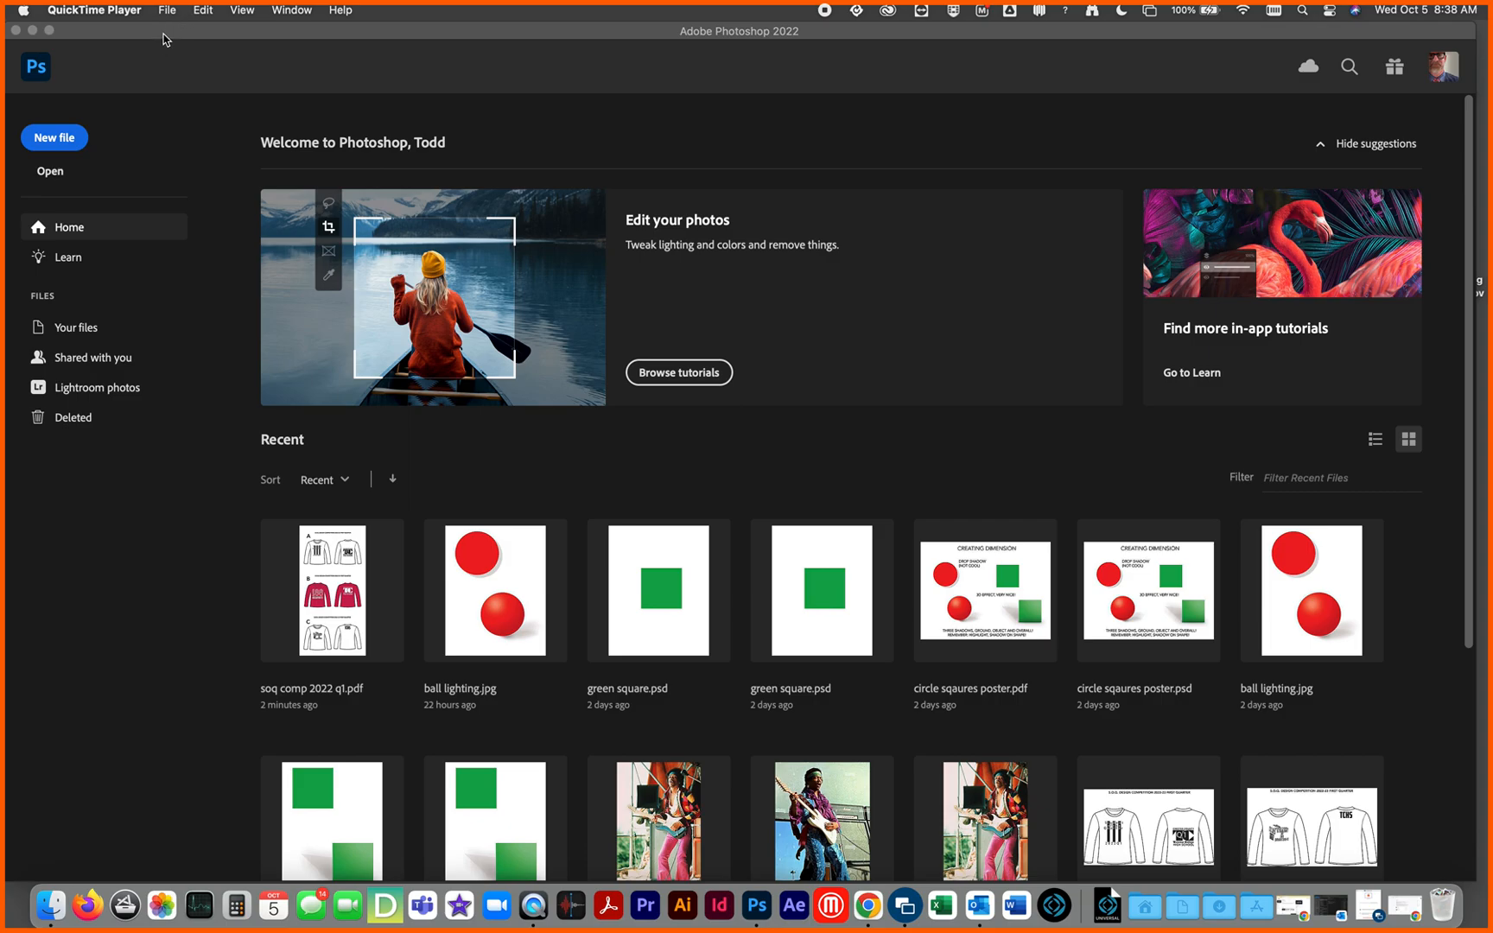
Step: Open the file box design.jpg from the Downloads folder
{"action": "left_click", "coordinate": [127, 11]}
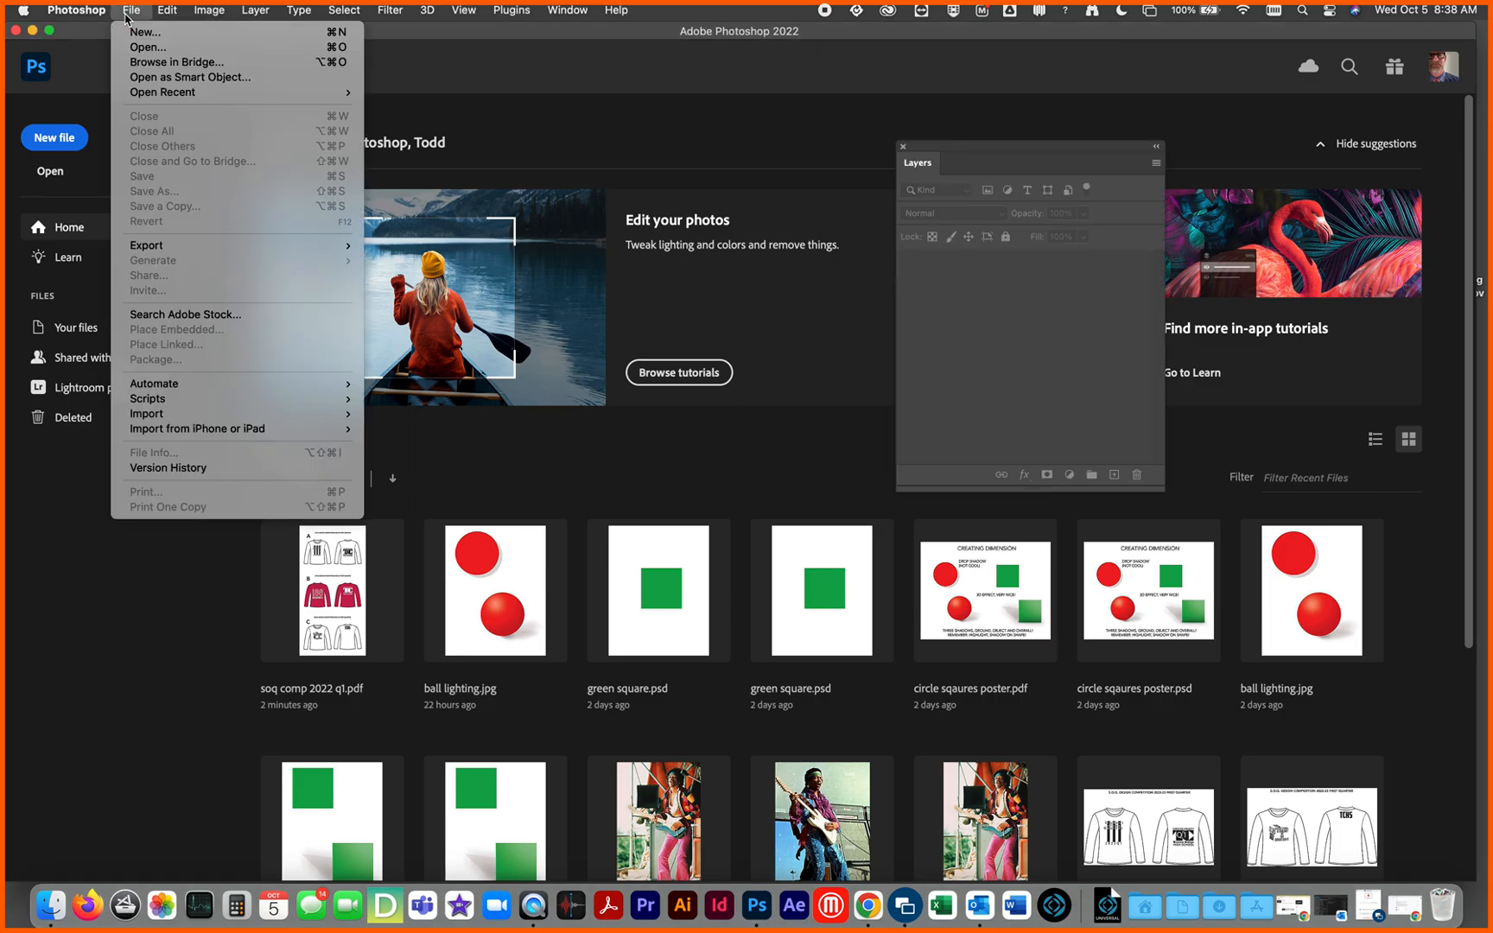
{"action": "left_click", "coordinate": [138, 47]}
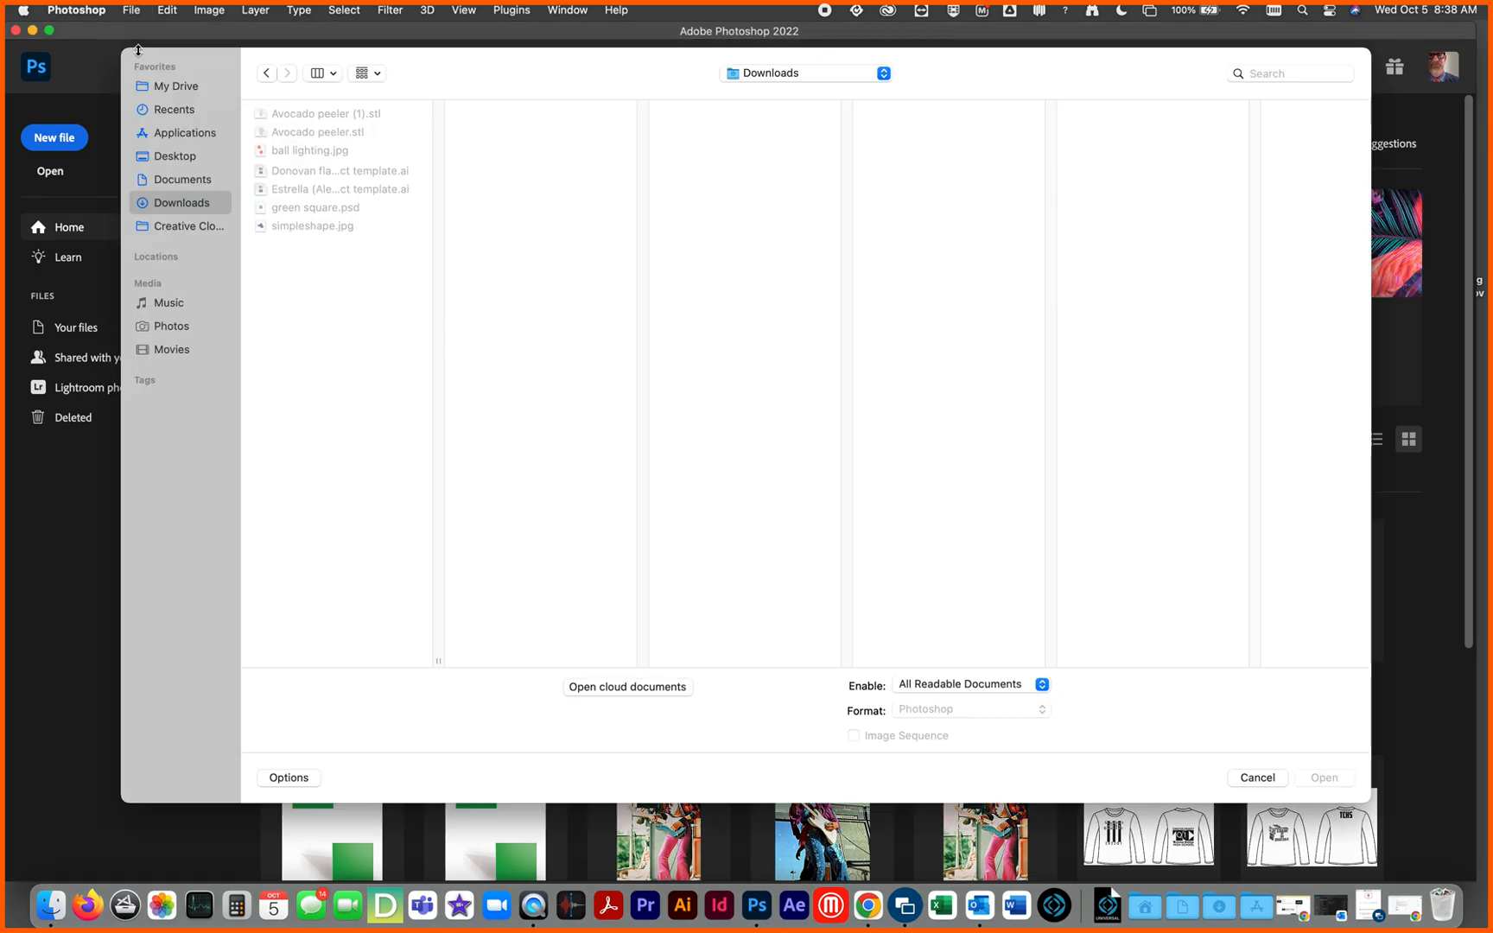
{"action": "left_click", "coordinate": [201, 182]}
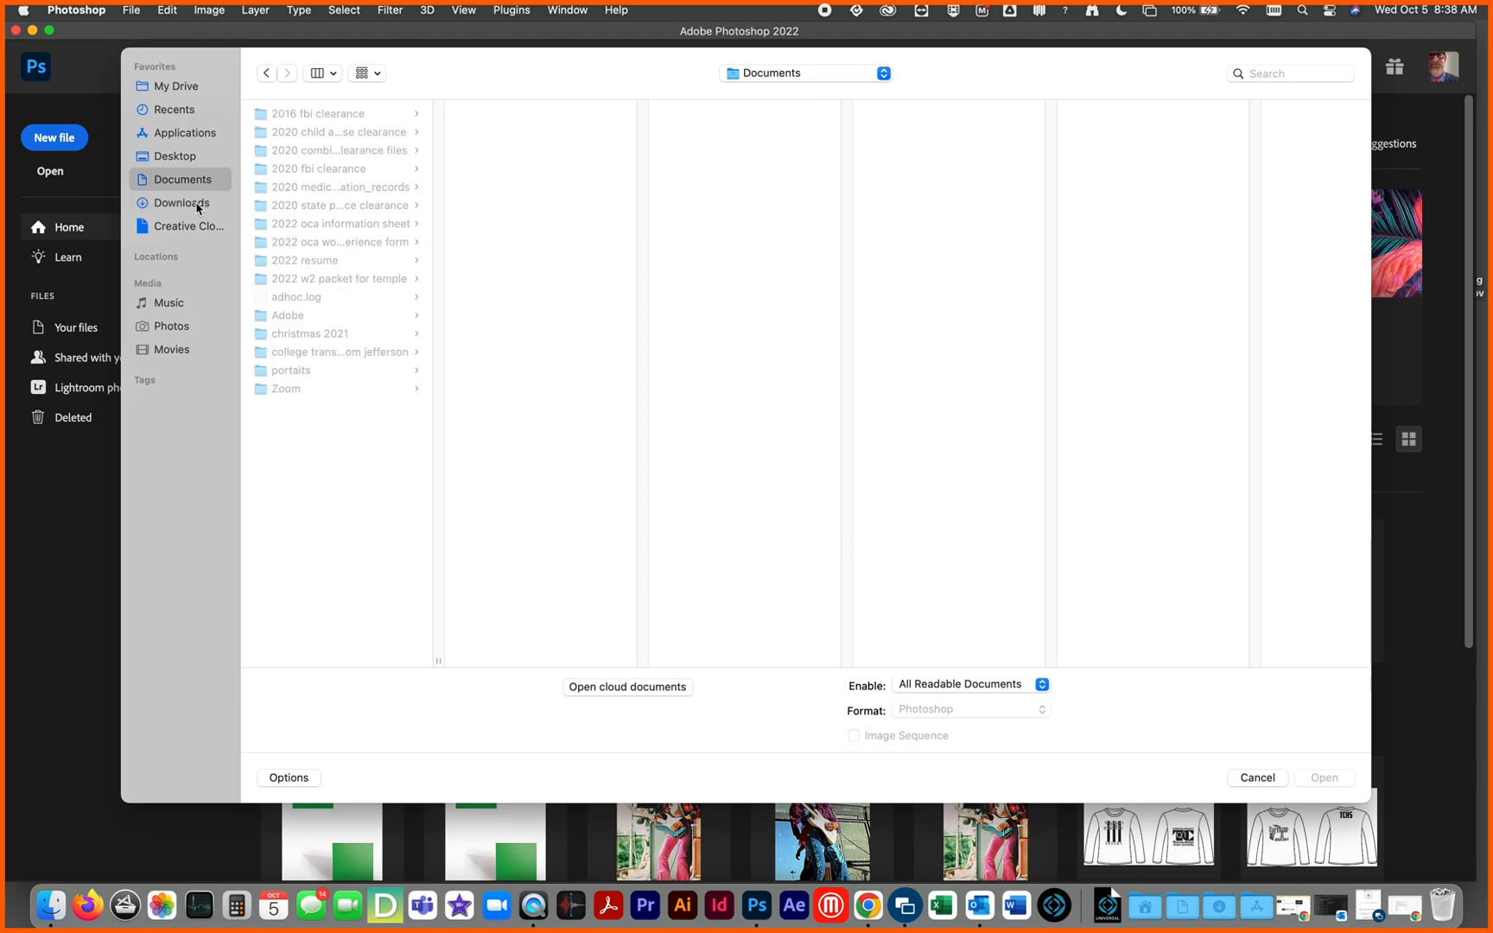
{"action": "left_click", "coordinate": [198, 206]}
{"action": "left_click", "coordinate": [332, 171]}
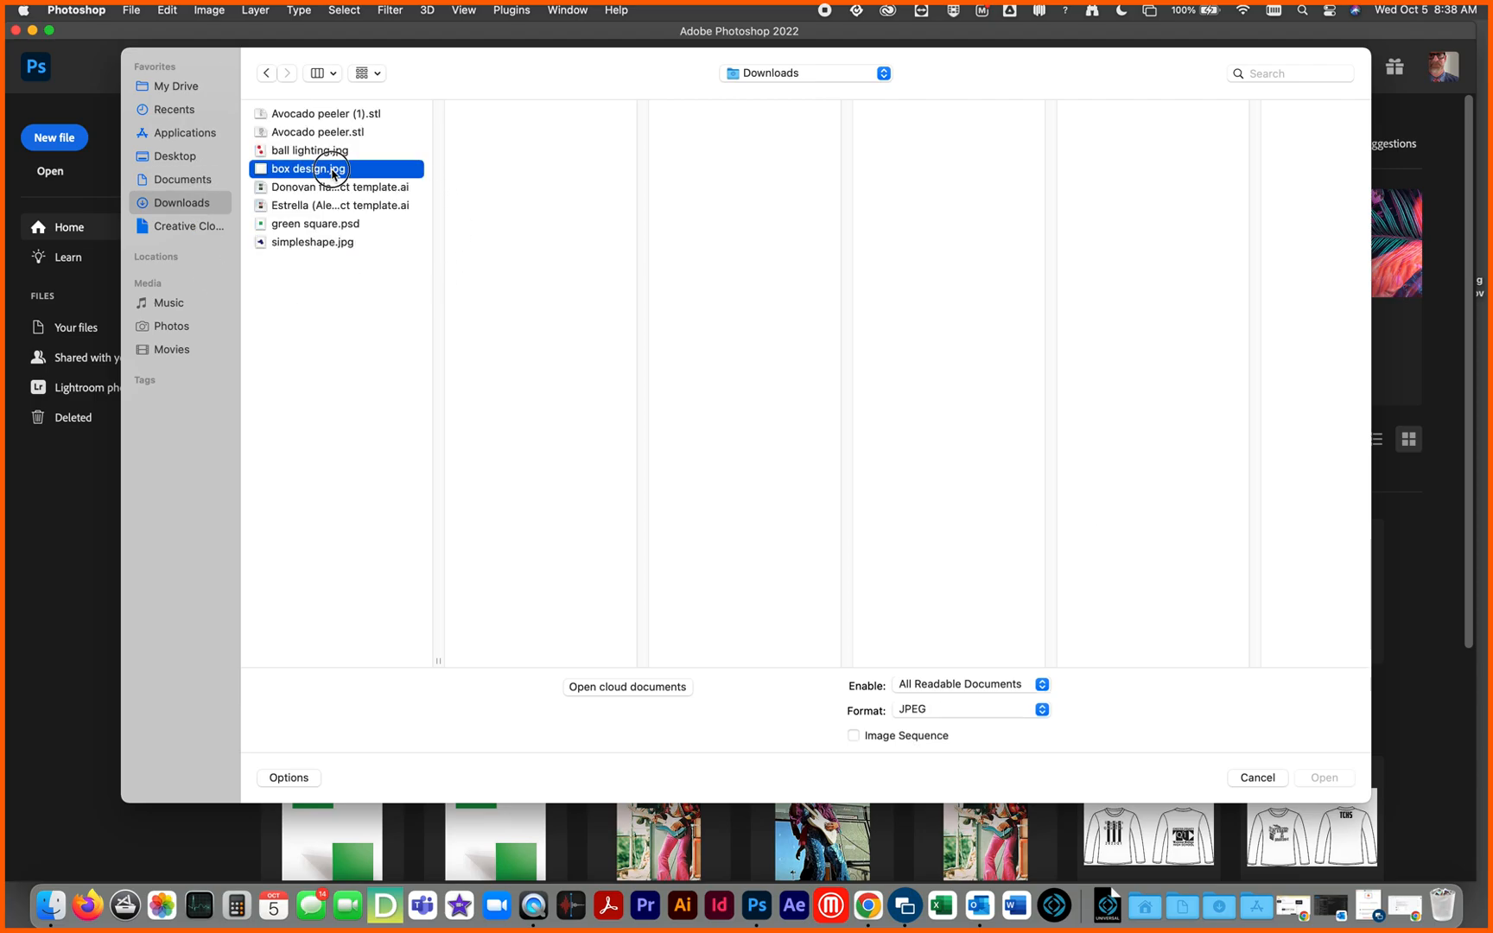
{"action": "double_click", "coordinate": [333, 170]}
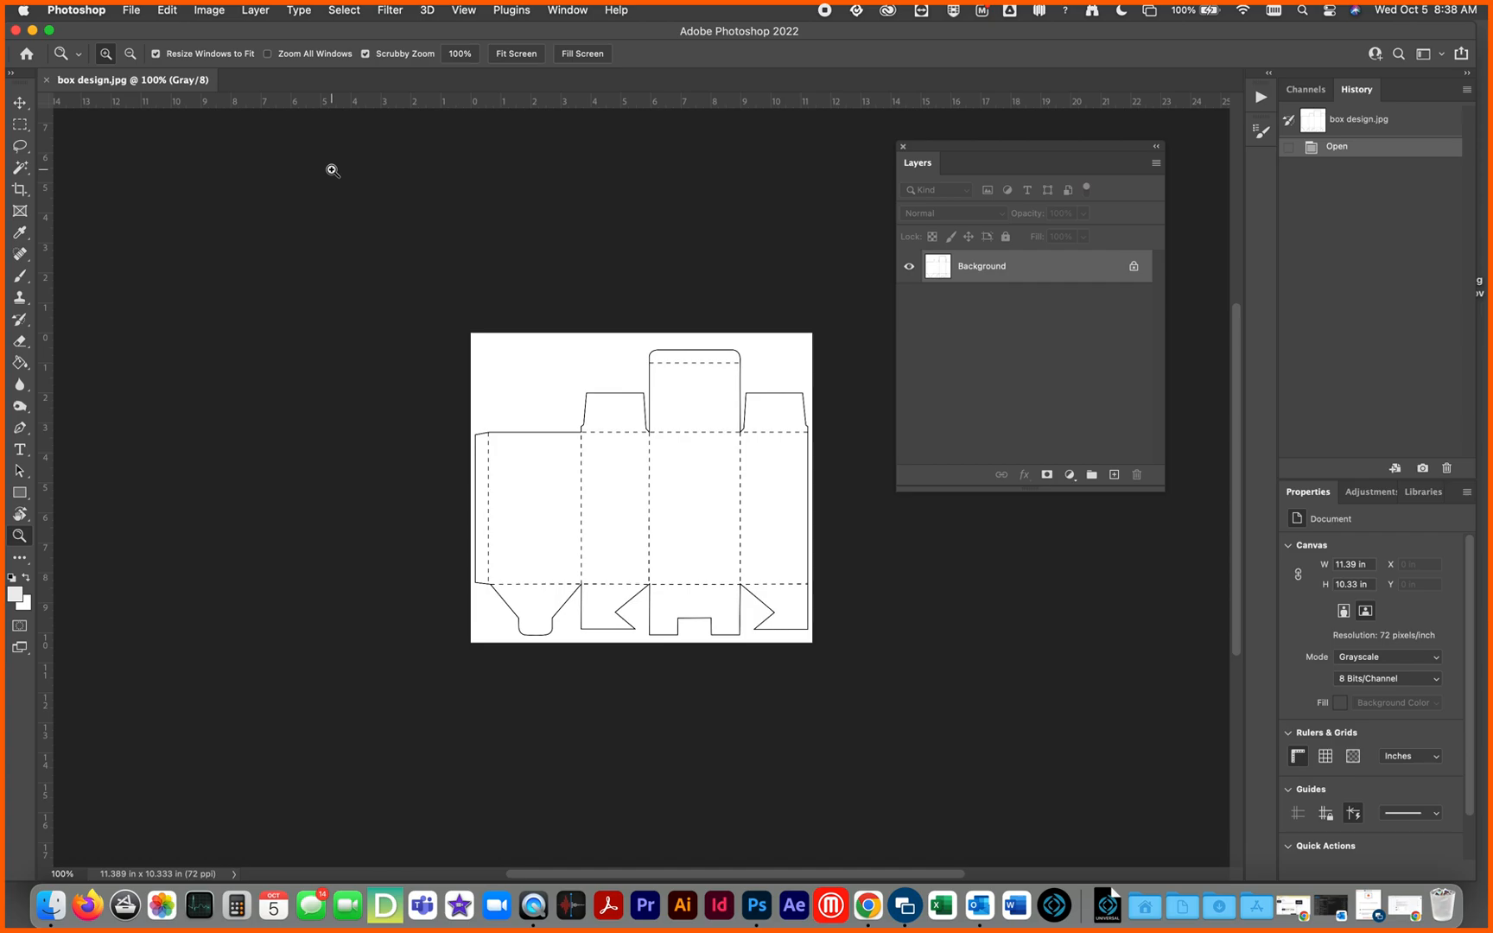
Step: Select the large rectangular panel beside the glue tab of the box template with a rectangular marquee, about 3.1 by 5.1 inches
{"action": "key", "text": "super+equal"}
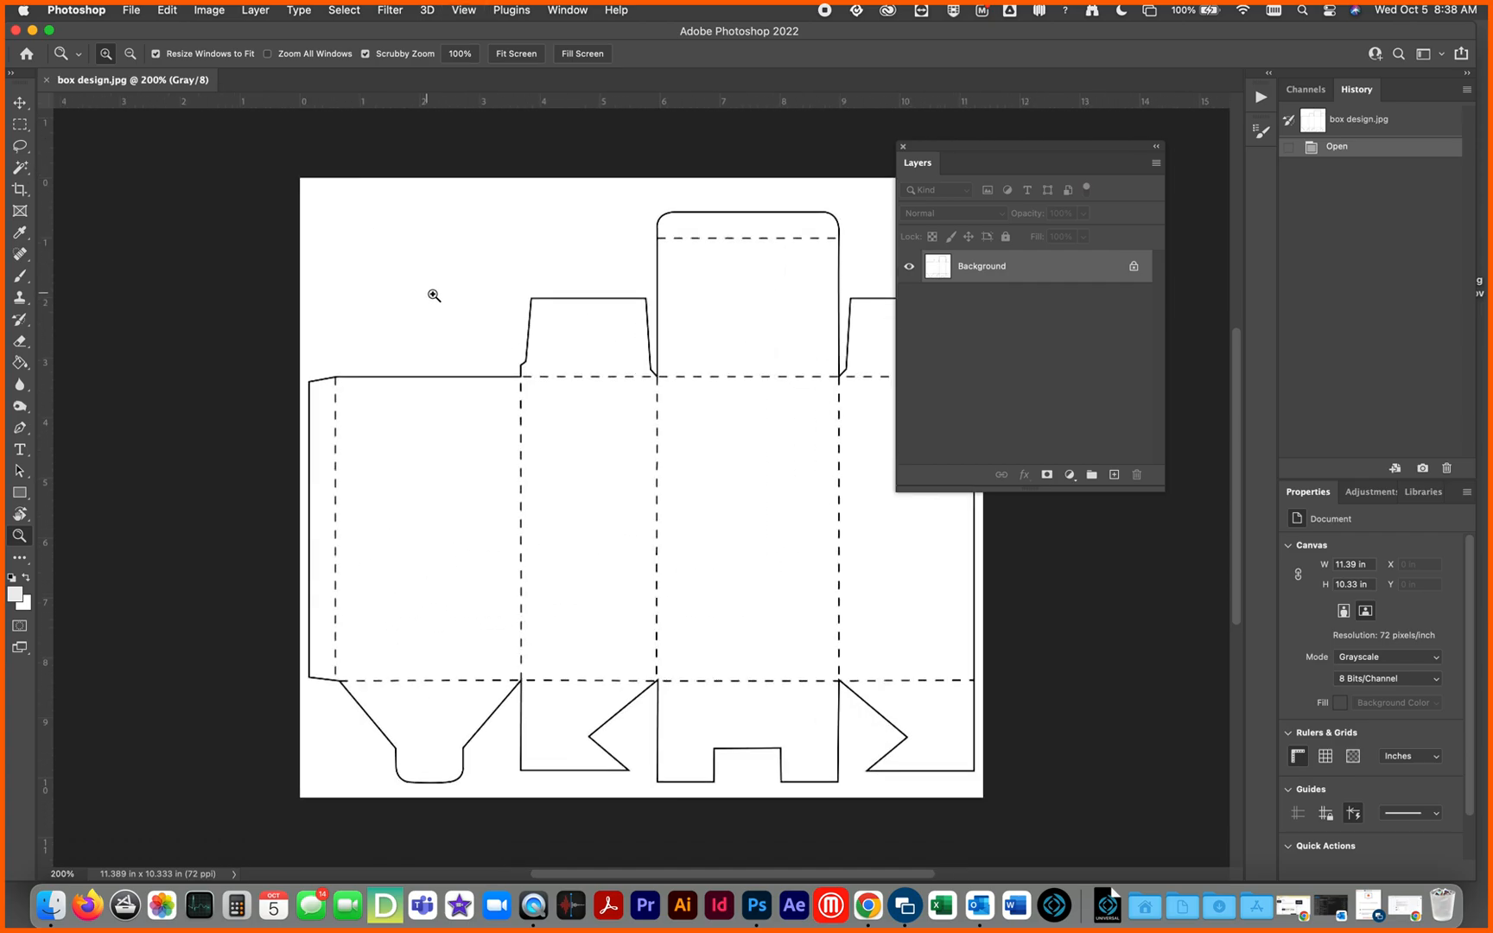
{"action": "left_click_drag", "start_coordinate": [584, 445], "coordinate": [422, 417]}
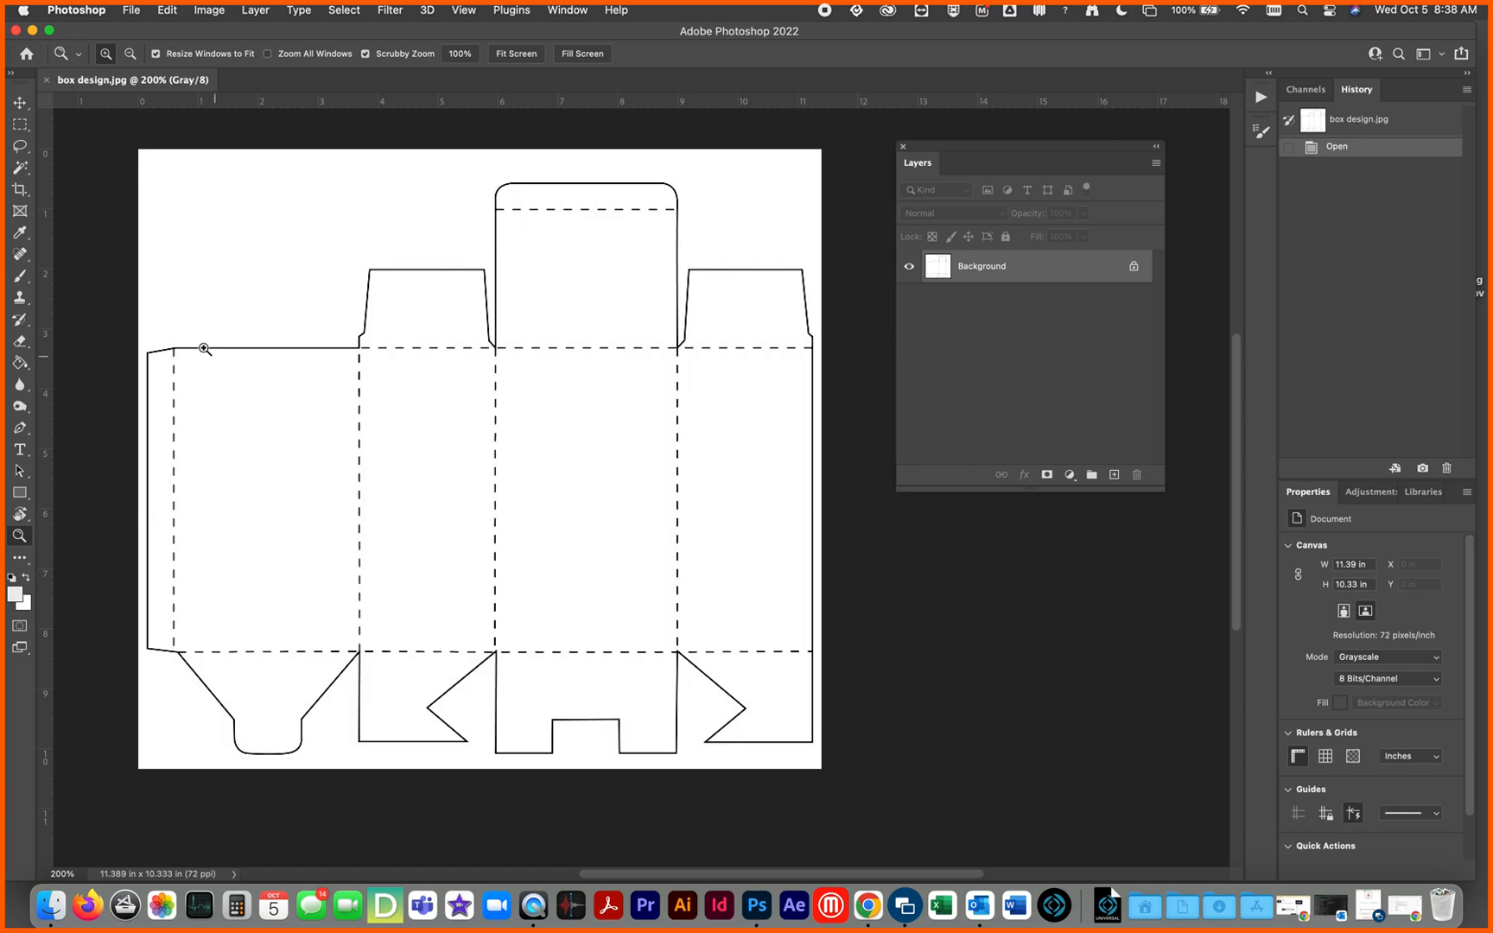
{"action": "key", "text": "m"}
{"action": "left_click_drag", "start_coordinate": [174, 348], "coordinate": [361, 652]}
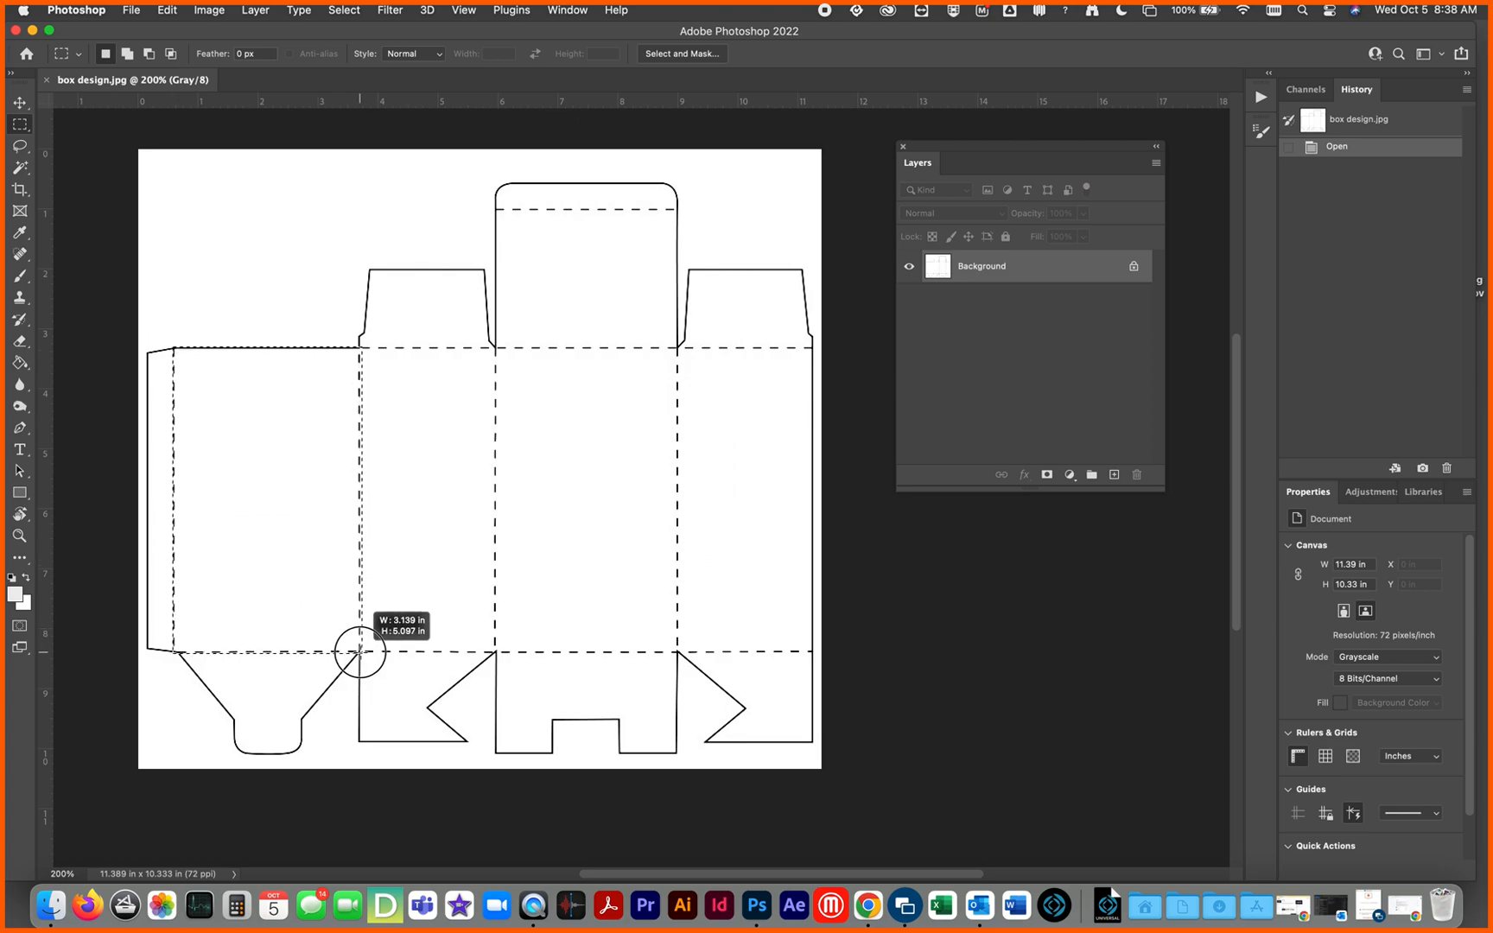
{"action": "left_click_drag", "start_coordinate": [361, 652], "coordinate": [357, 653]}
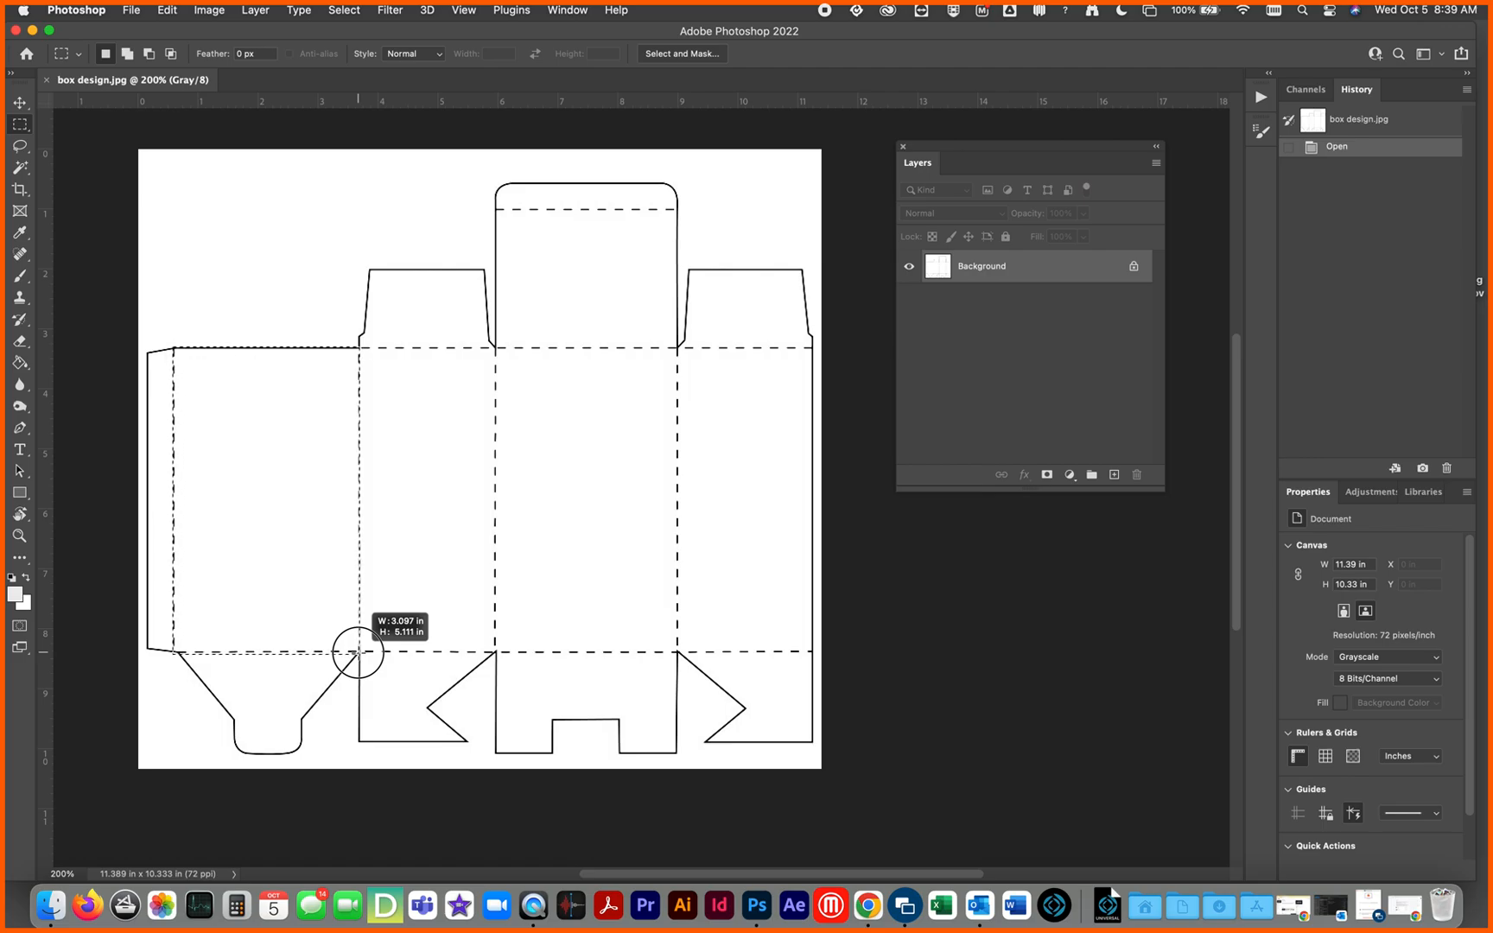
{"action": "left_click_drag", "start_coordinate": [360, 652], "coordinate": [362, 655]}
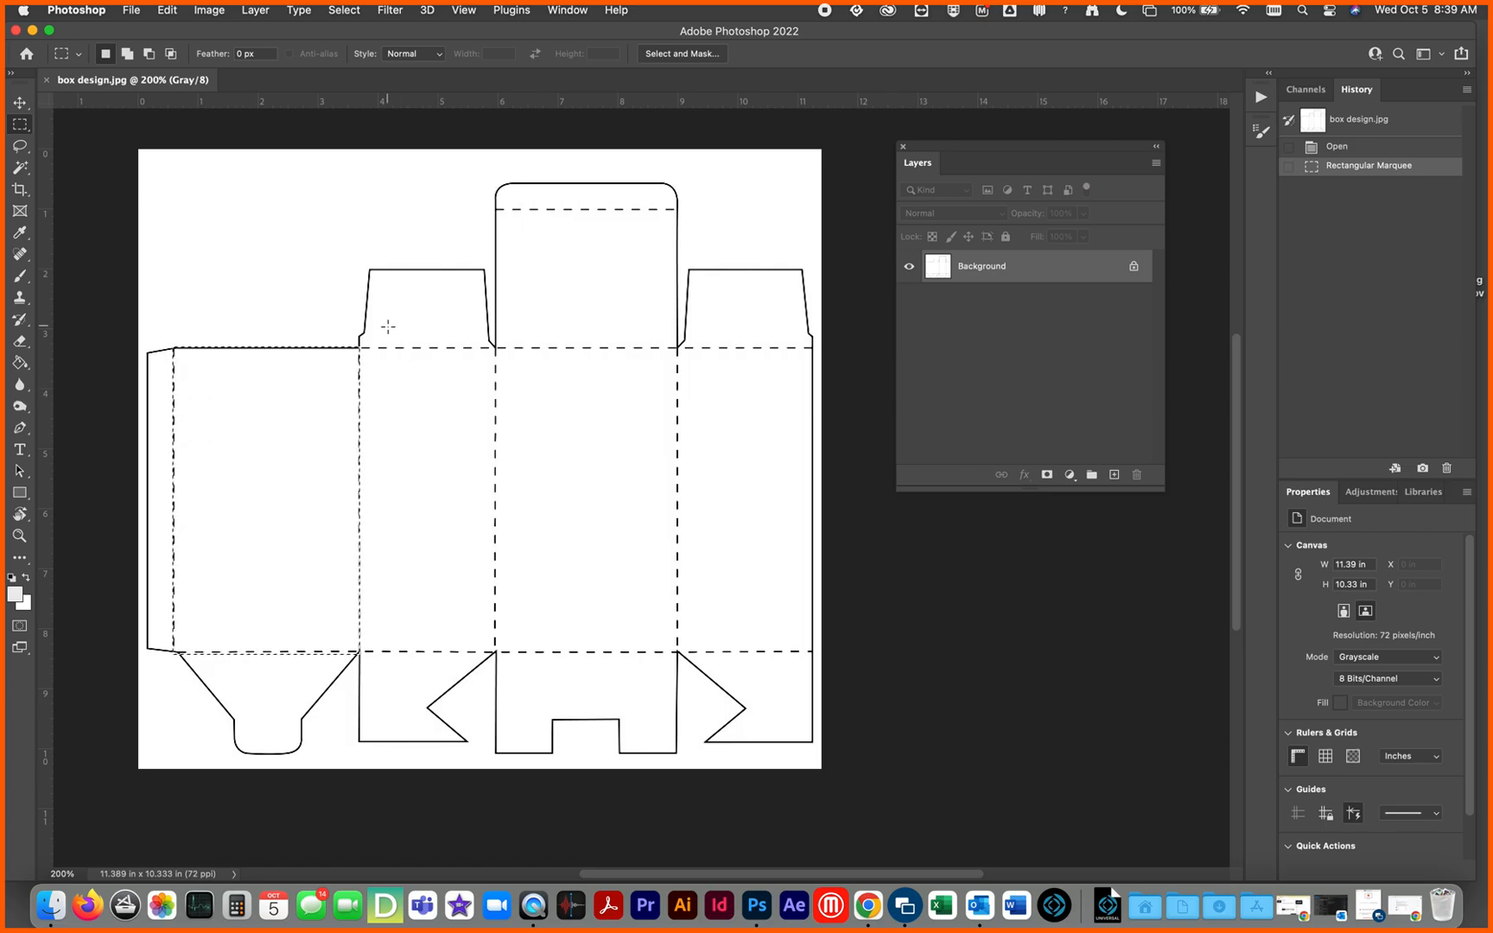
Step: Create a new document 0.5 inches wide and 5.5 inches high
{"action": "left_click", "coordinate": [136, 12]}
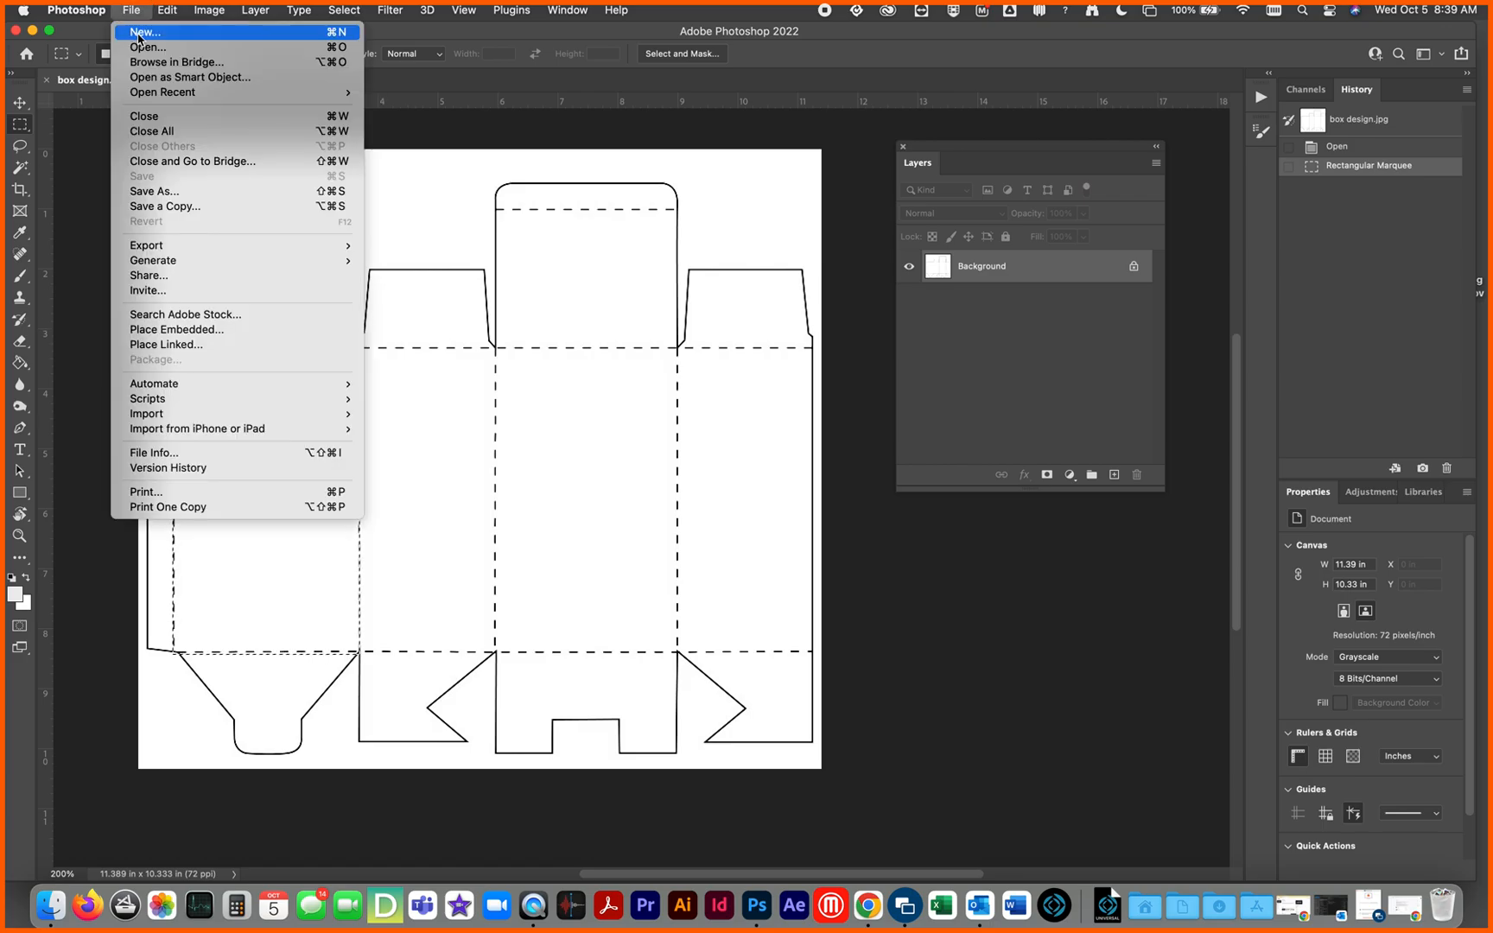
{"action": "left_click", "coordinate": [140, 35]}
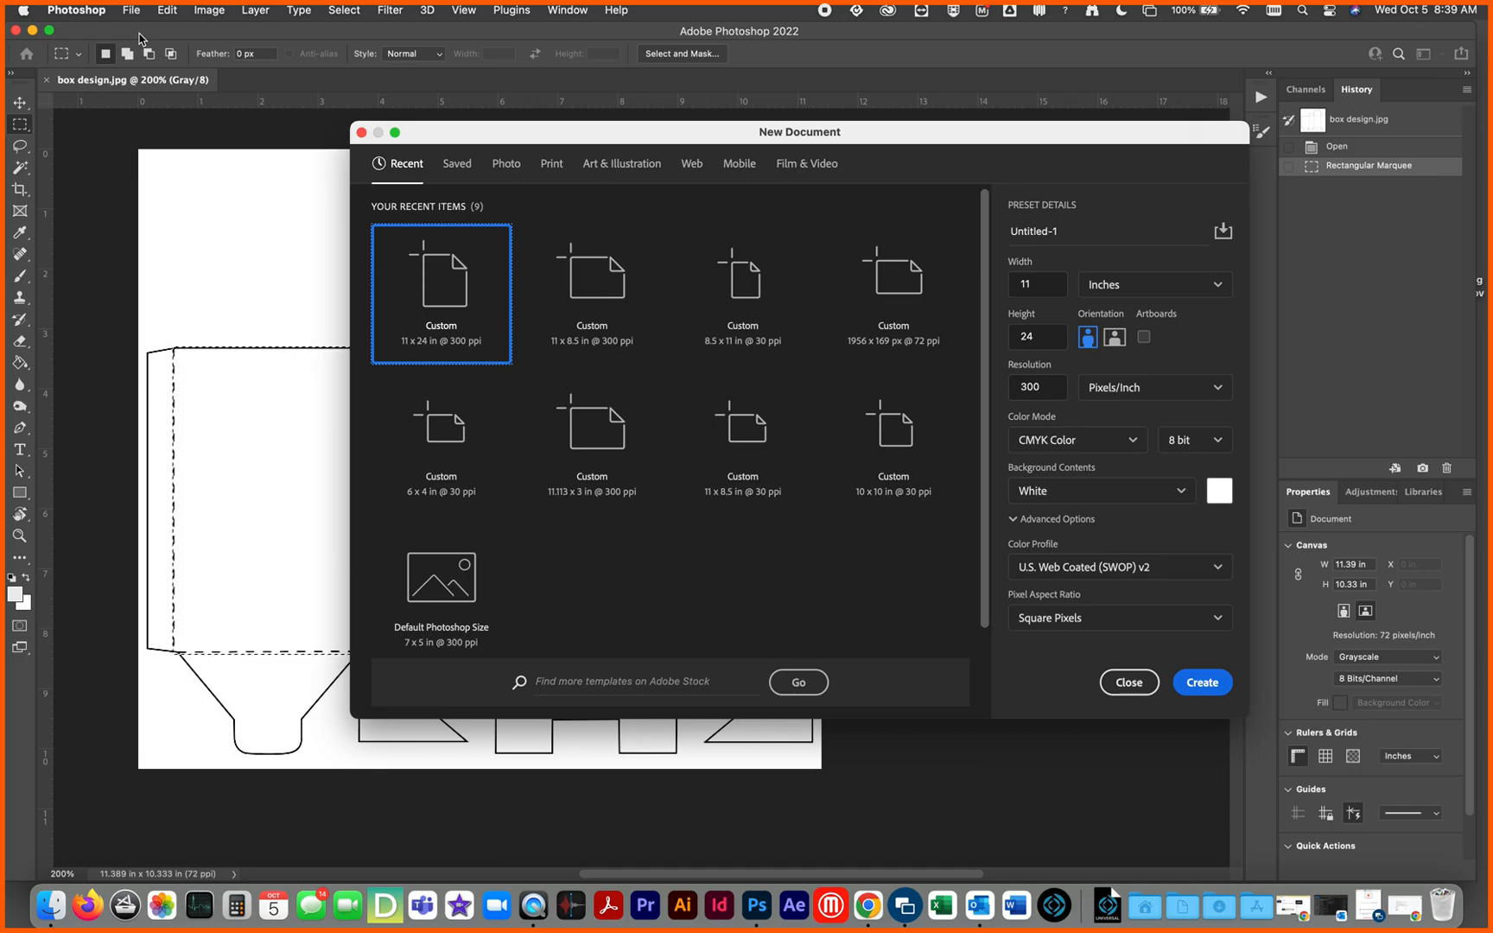
{"action": "left_click", "coordinate": [1003, 285]}
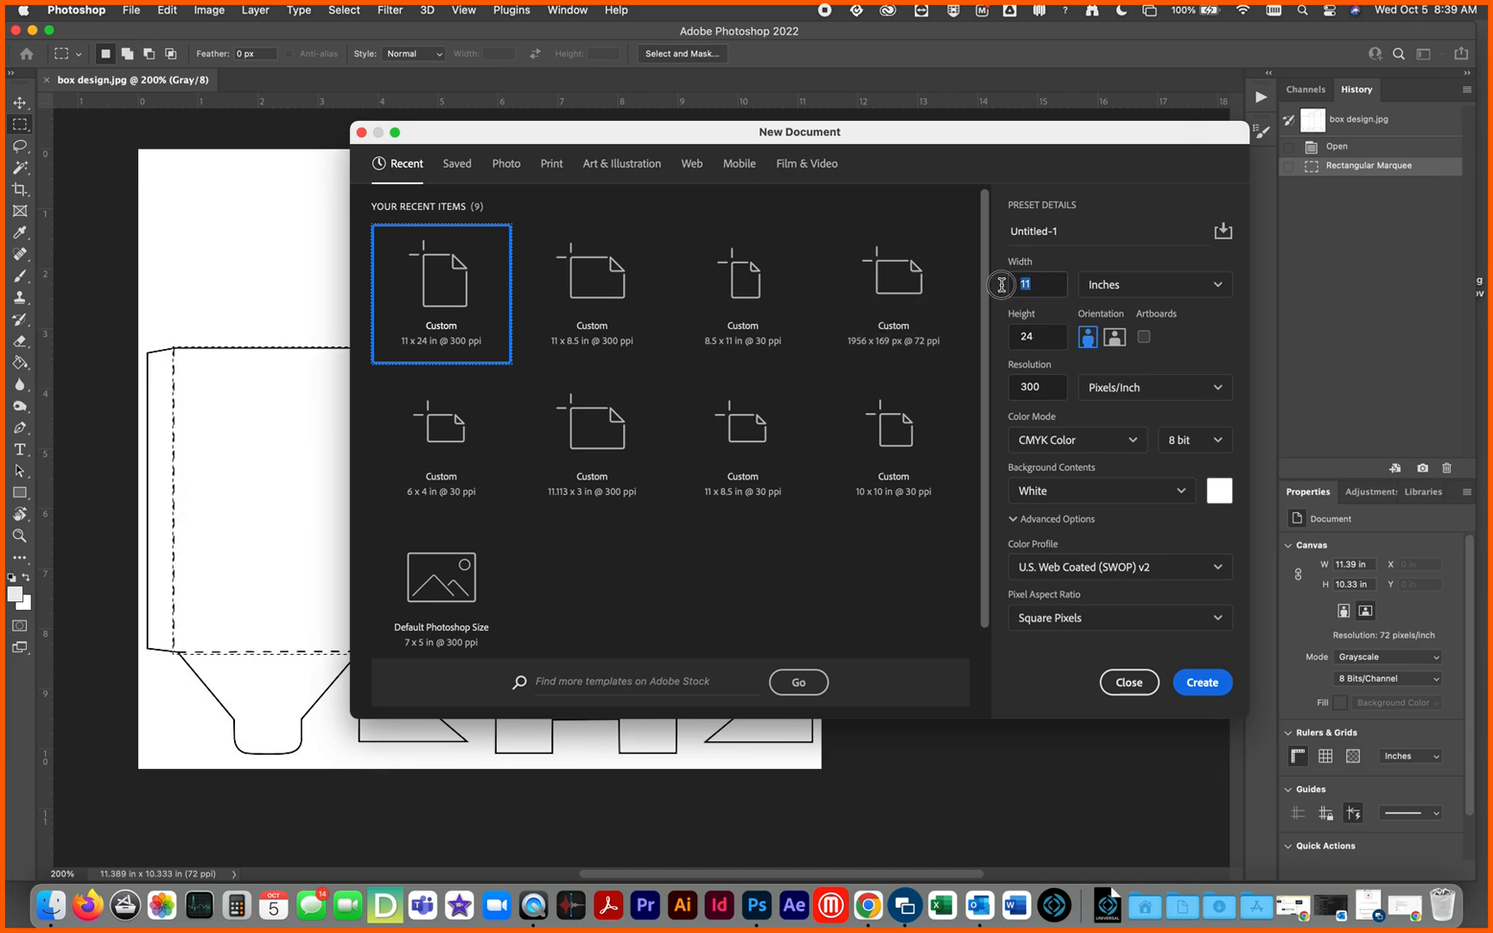
{"action": "type", "text": "4"}
{"action": "left_click", "coordinate": [1039, 337]}
{"action": "type", "text": "5"}
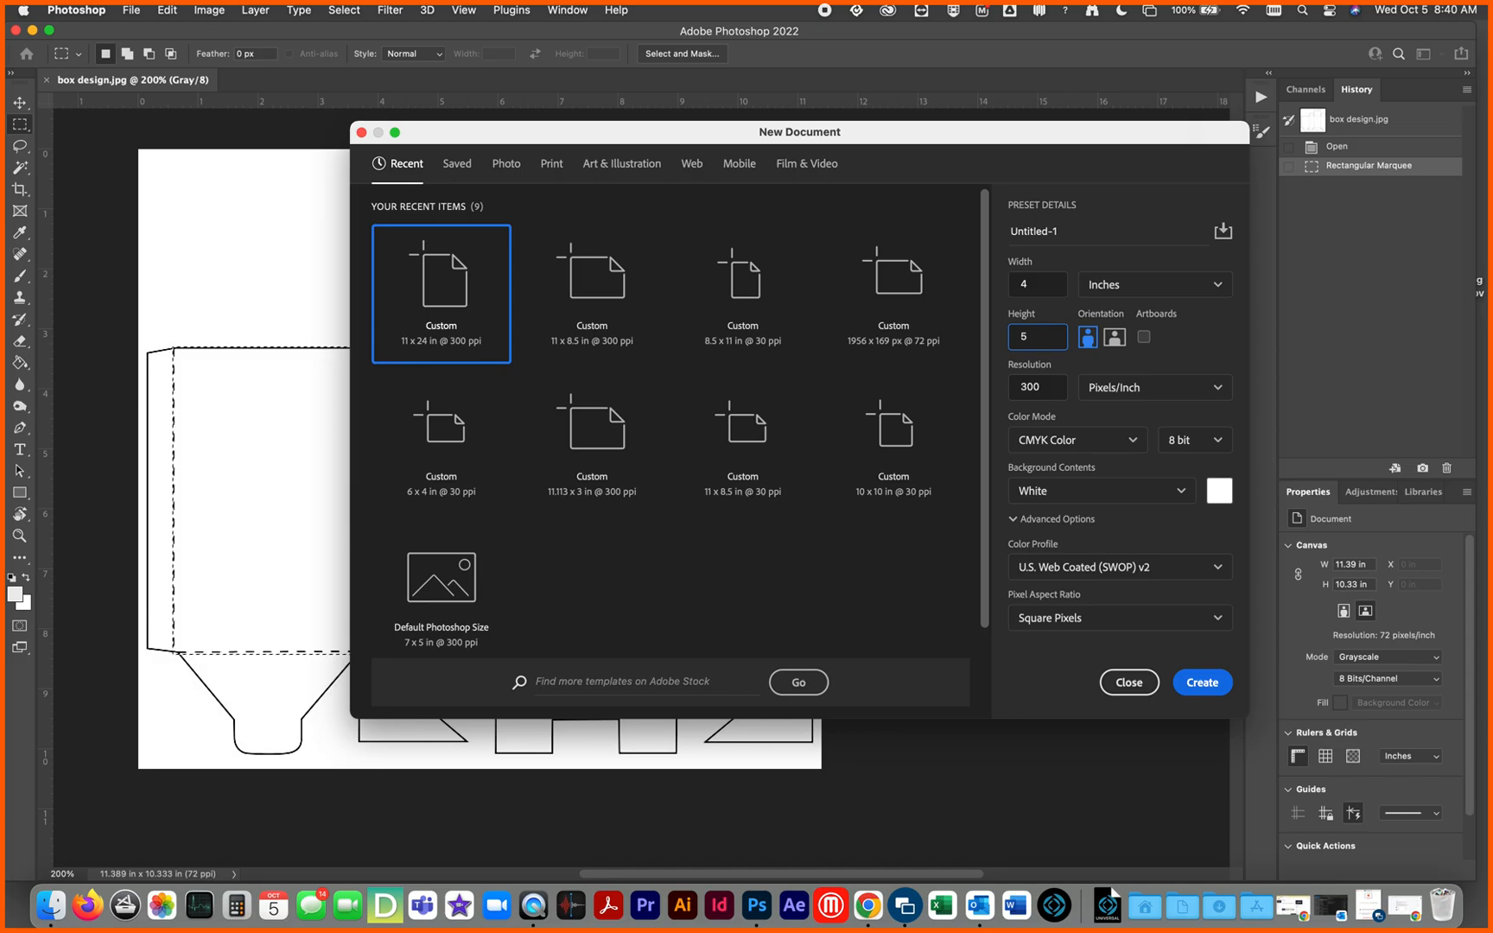
{"action": "double_click", "coordinate": [1039, 285]}
{"action": "type", "text": ".5"}
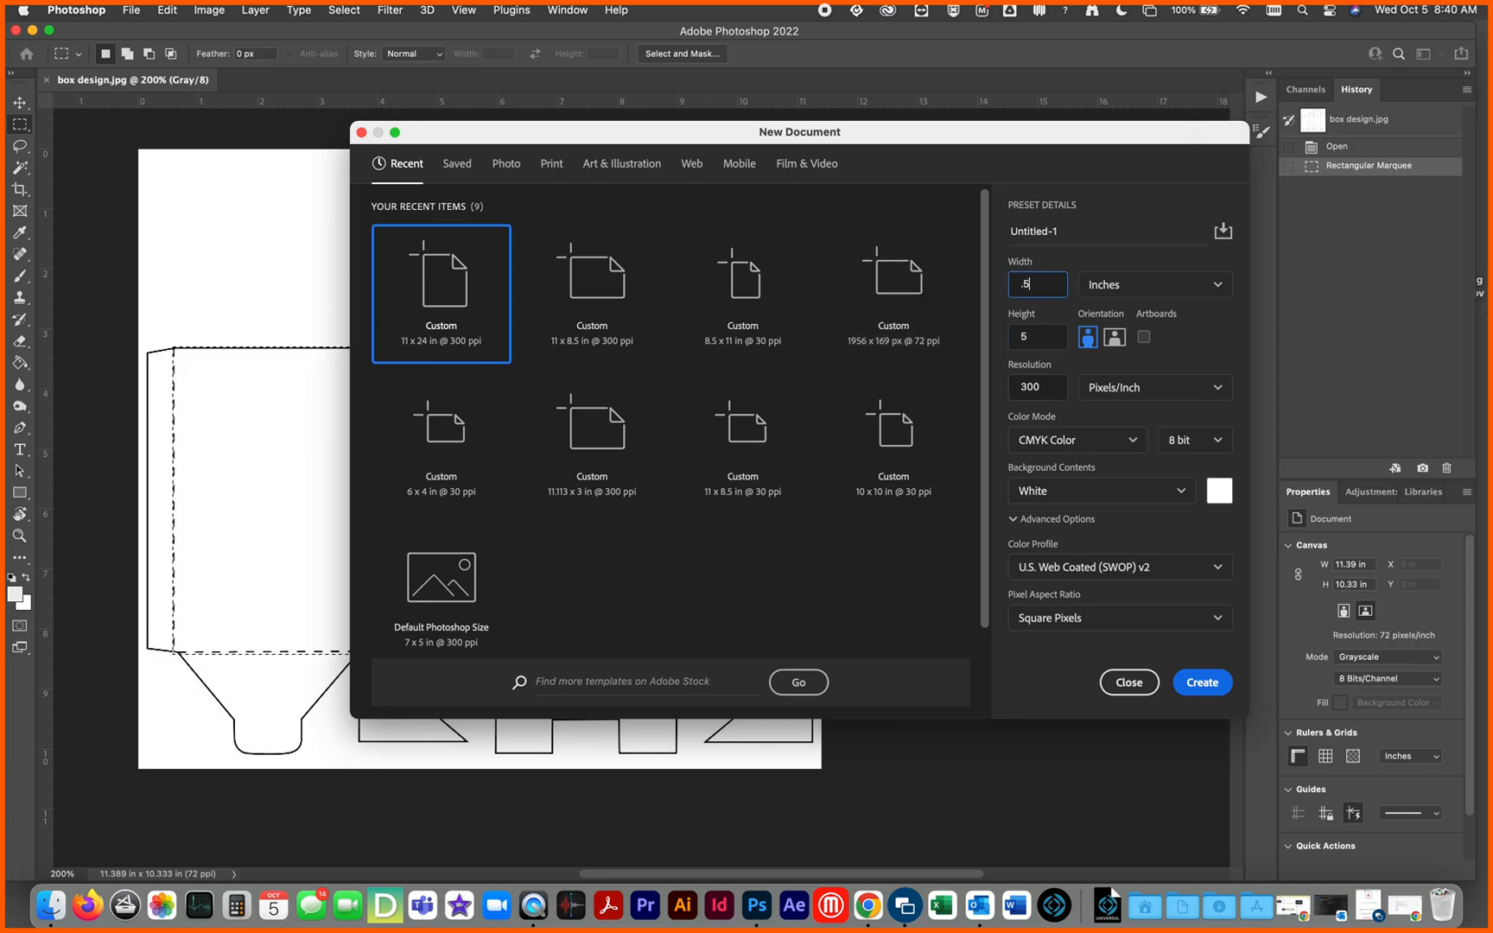
{"action": "double_click", "coordinate": [1039, 335]}
{"action": "type", "text": ".5"}
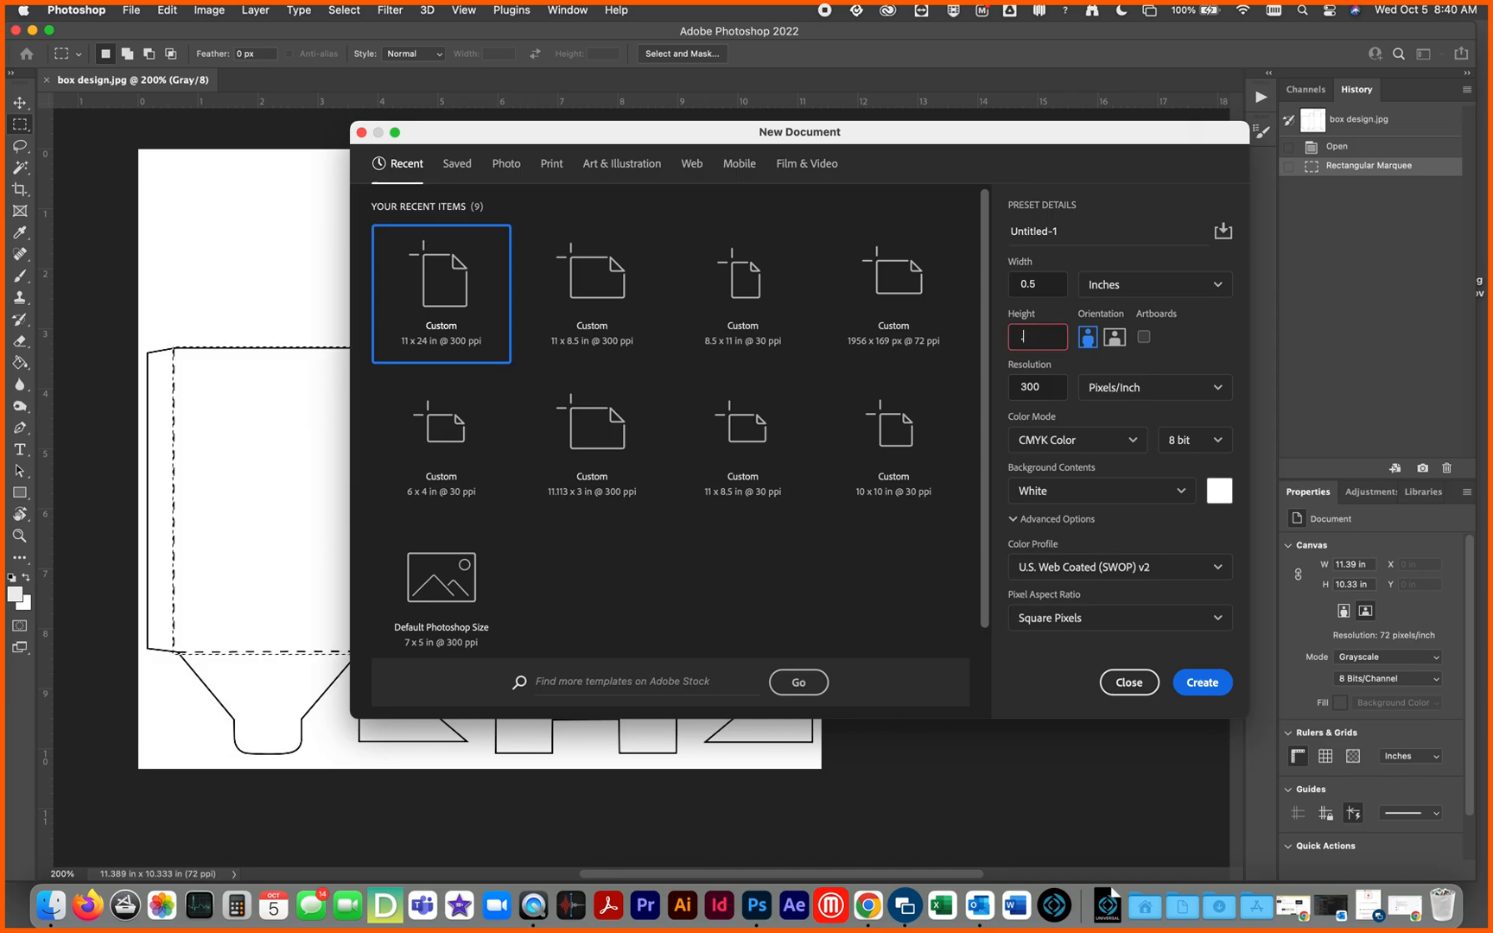
{"action": "key", "text": "BackSpace"}
{"action": "key", "text": "BackSpace"}
{"action": "type", "text": "5.5"}
{"action": "left_click", "coordinate": [1204, 687]}
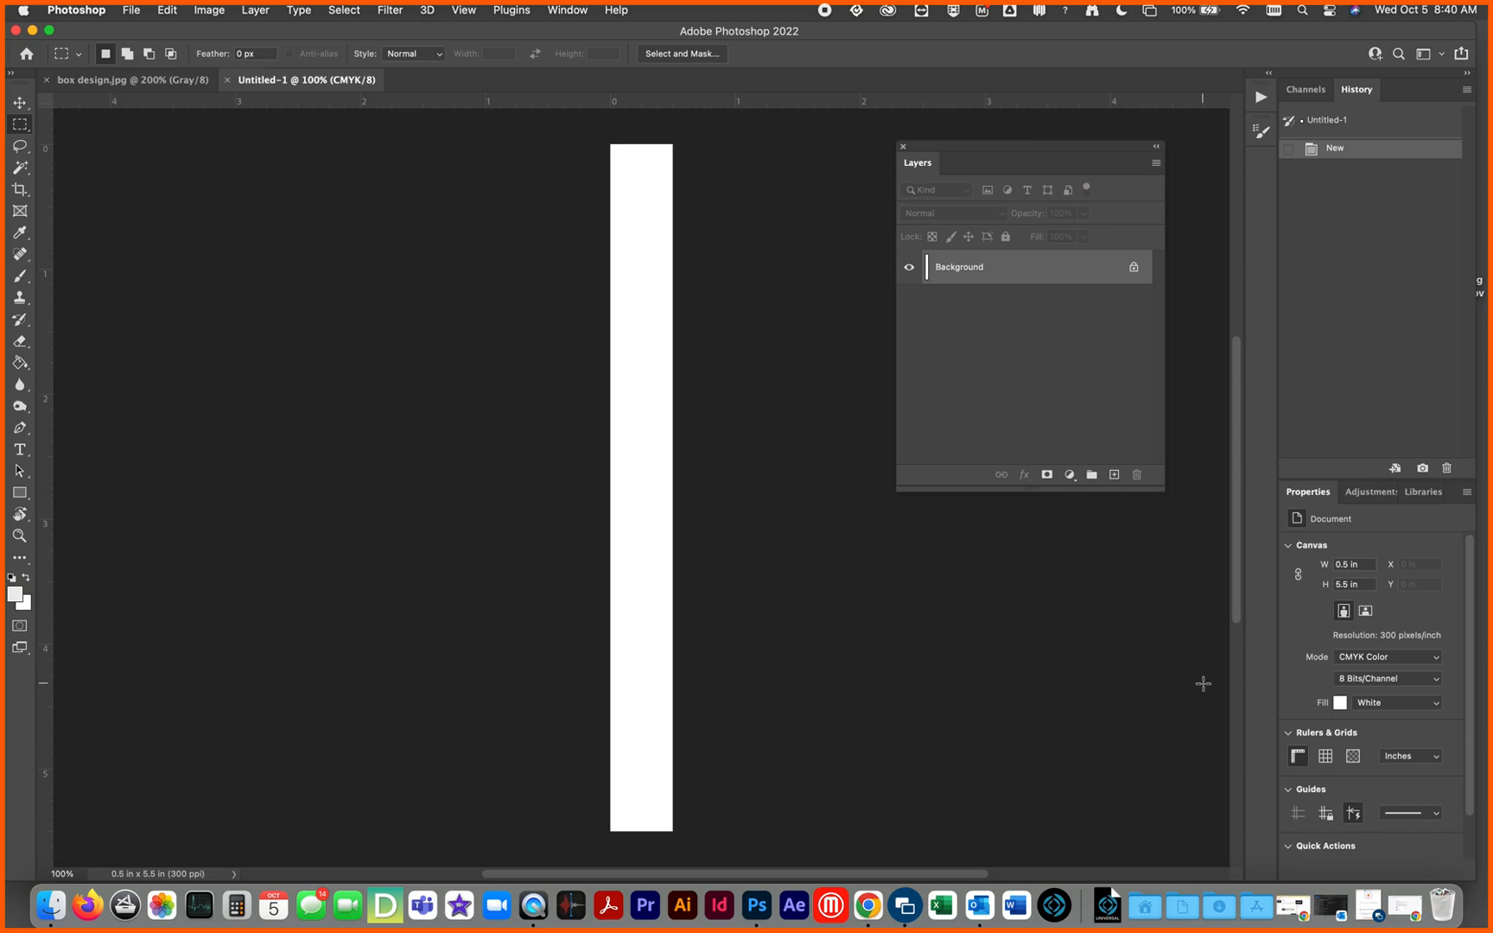
Step: Create another new document 4.5 inches wide and 5.5 inches high
{"action": "left_click", "coordinate": [132, 10]}
{"action": "left_click", "coordinate": [136, 38]}
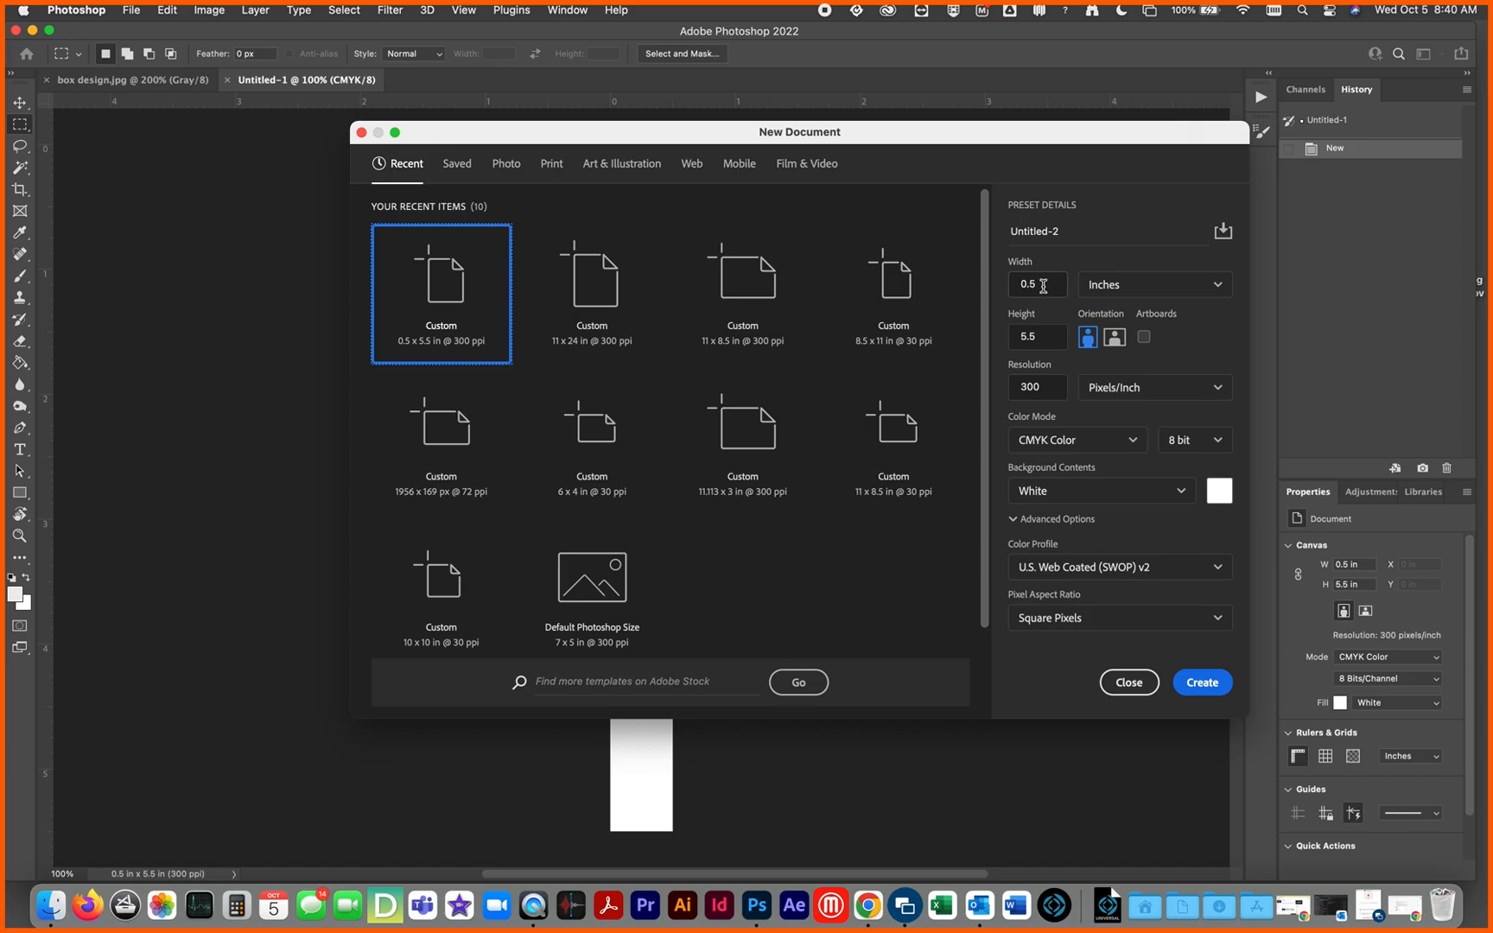
{"action": "left_click_drag", "start_coordinate": [1041, 286], "coordinate": [987, 291]}
{"action": "type", "text": "4.6"}
{"action": "key", "text": "BackSpace"}
{"action": "type", "text": "5"}
{"action": "left_click", "coordinate": [1201, 683]}
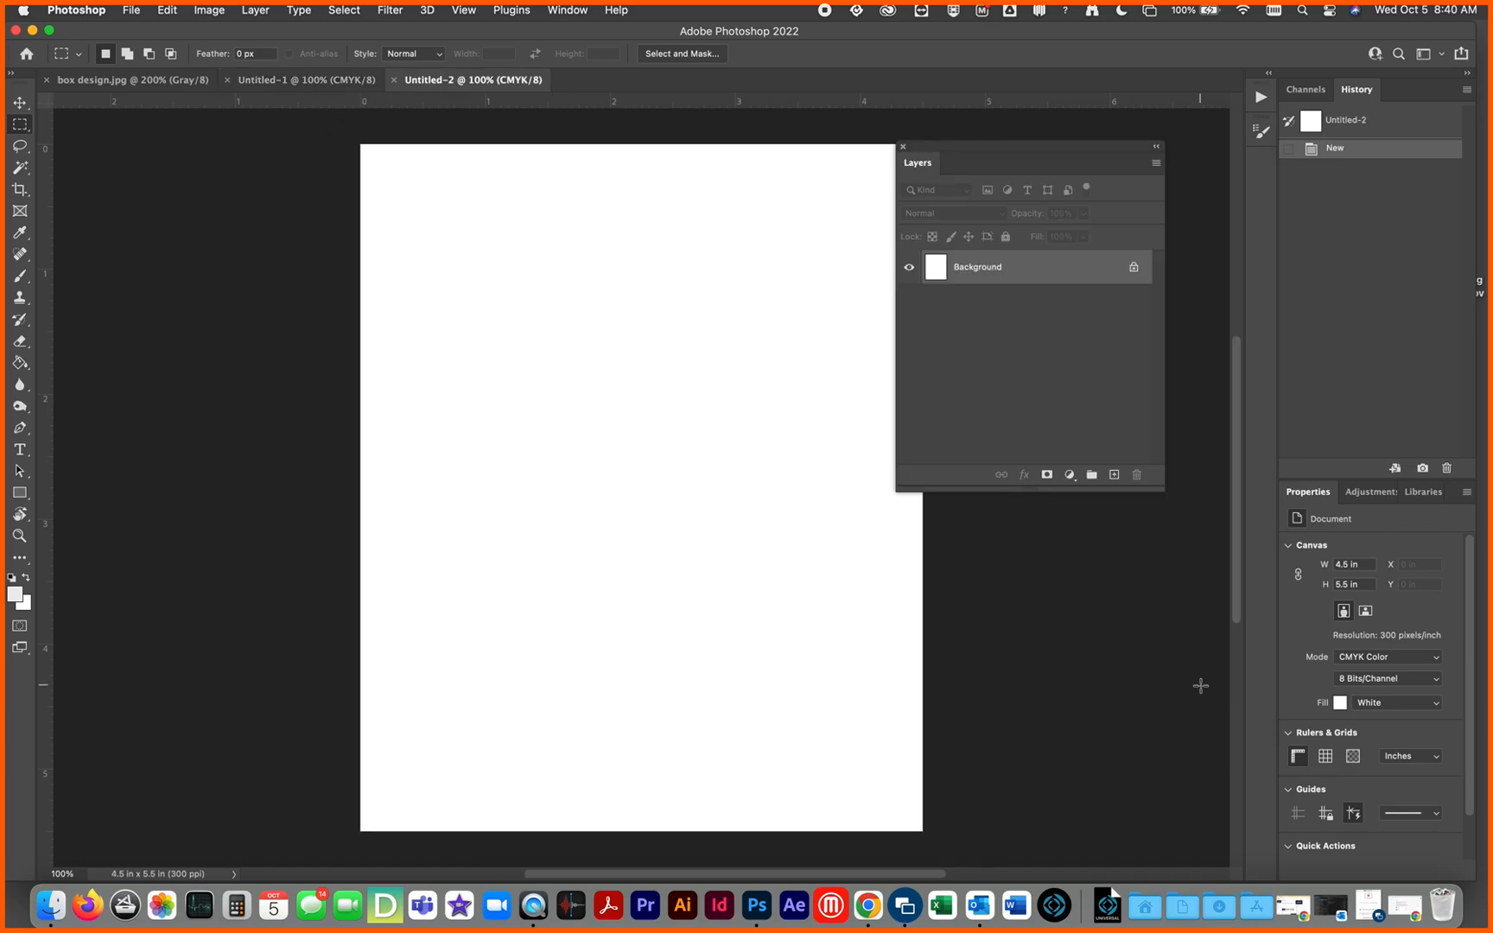
Step: Place two vertical and two horizontal guides about 0.25 inch inside the four edges of the 4.5 by 5.5 inch canvas
{"action": "left_click_drag", "start_coordinate": [811, 533], "coordinate": [652, 527]}
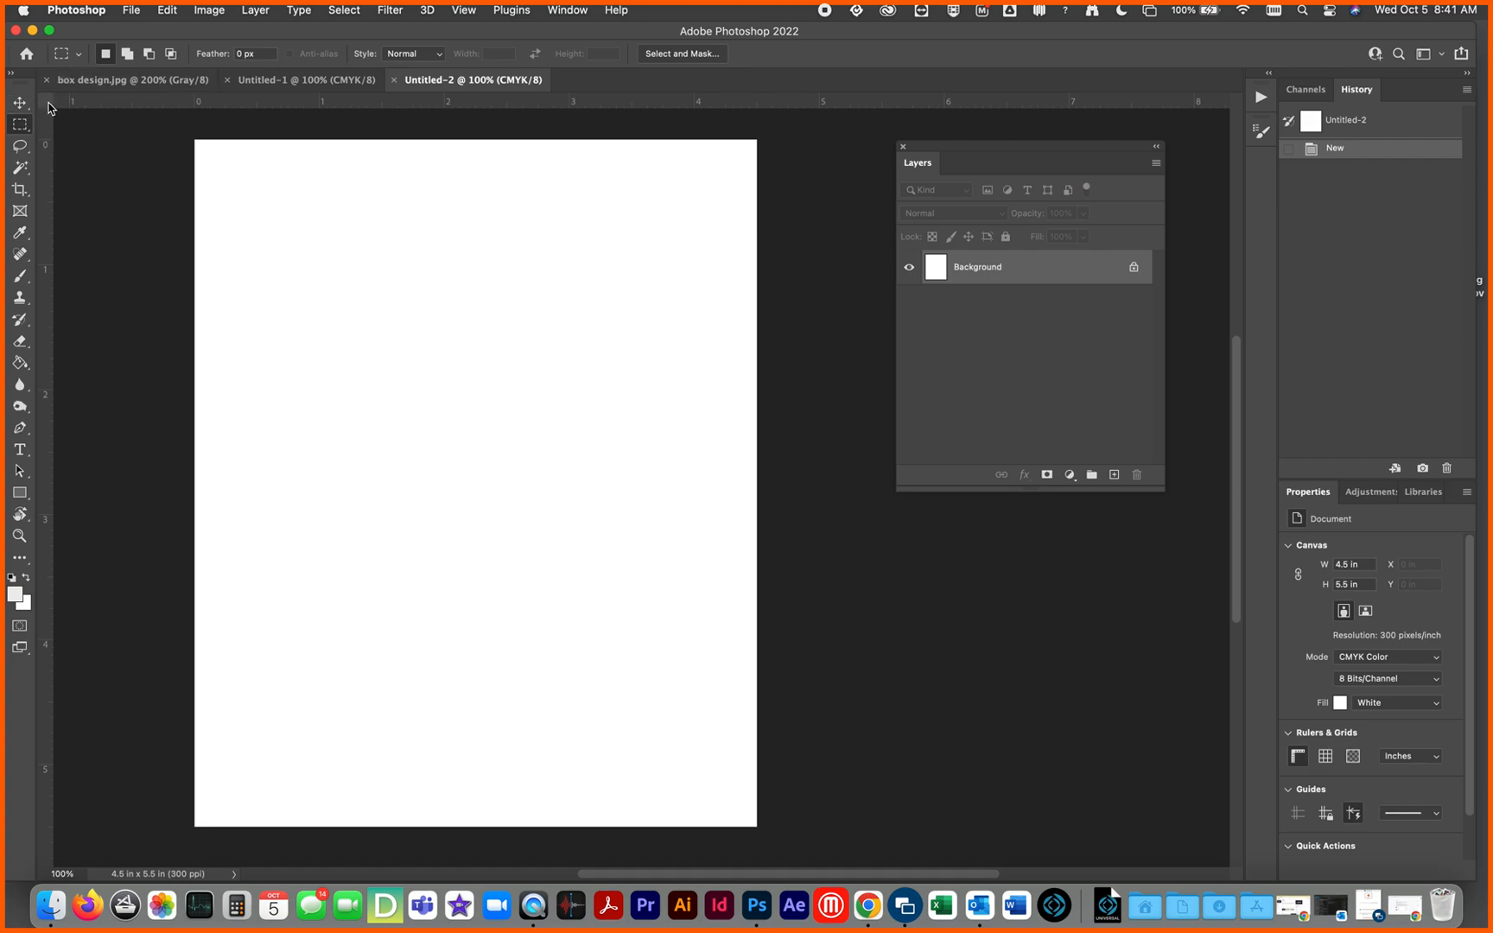
{"action": "left_click_drag", "start_coordinate": [46, 184], "coordinate": [223, 213]}
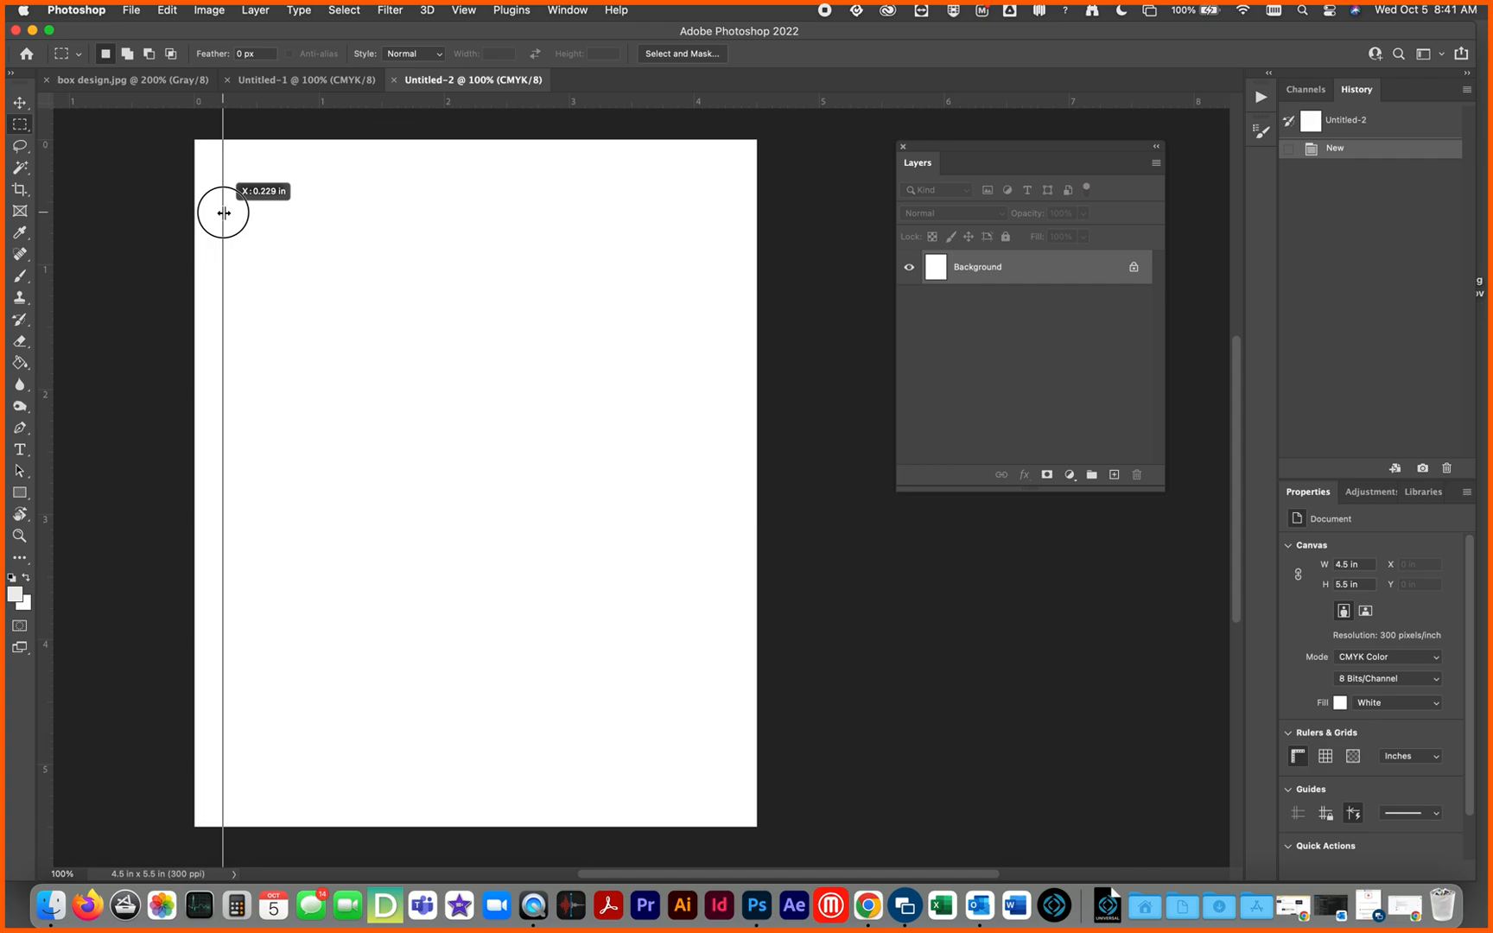
{"action": "left_click_drag", "start_coordinate": [224, 212], "coordinate": [224, 212]}
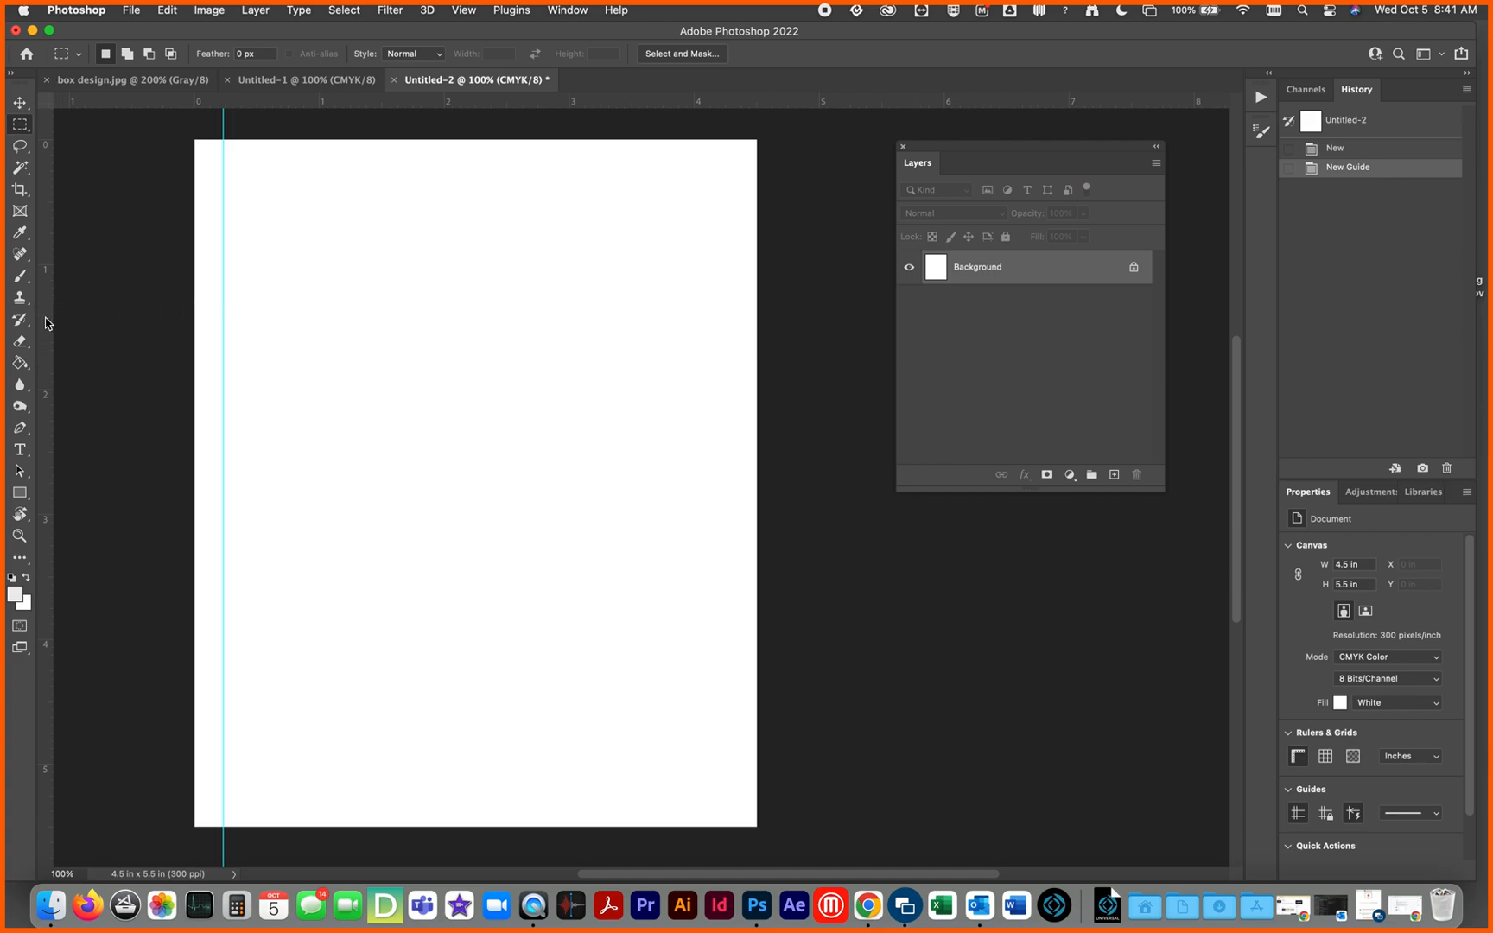
{"action": "left_click_drag", "start_coordinate": [45, 323], "coordinate": [725, 328]}
{"action": "left_click_drag", "start_coordinate": [597, 108], "coordinate": [596, 172]}
{"action": "left_click_drag", "start_coordinate": [602, 105], "coordinate": [553, 802]}
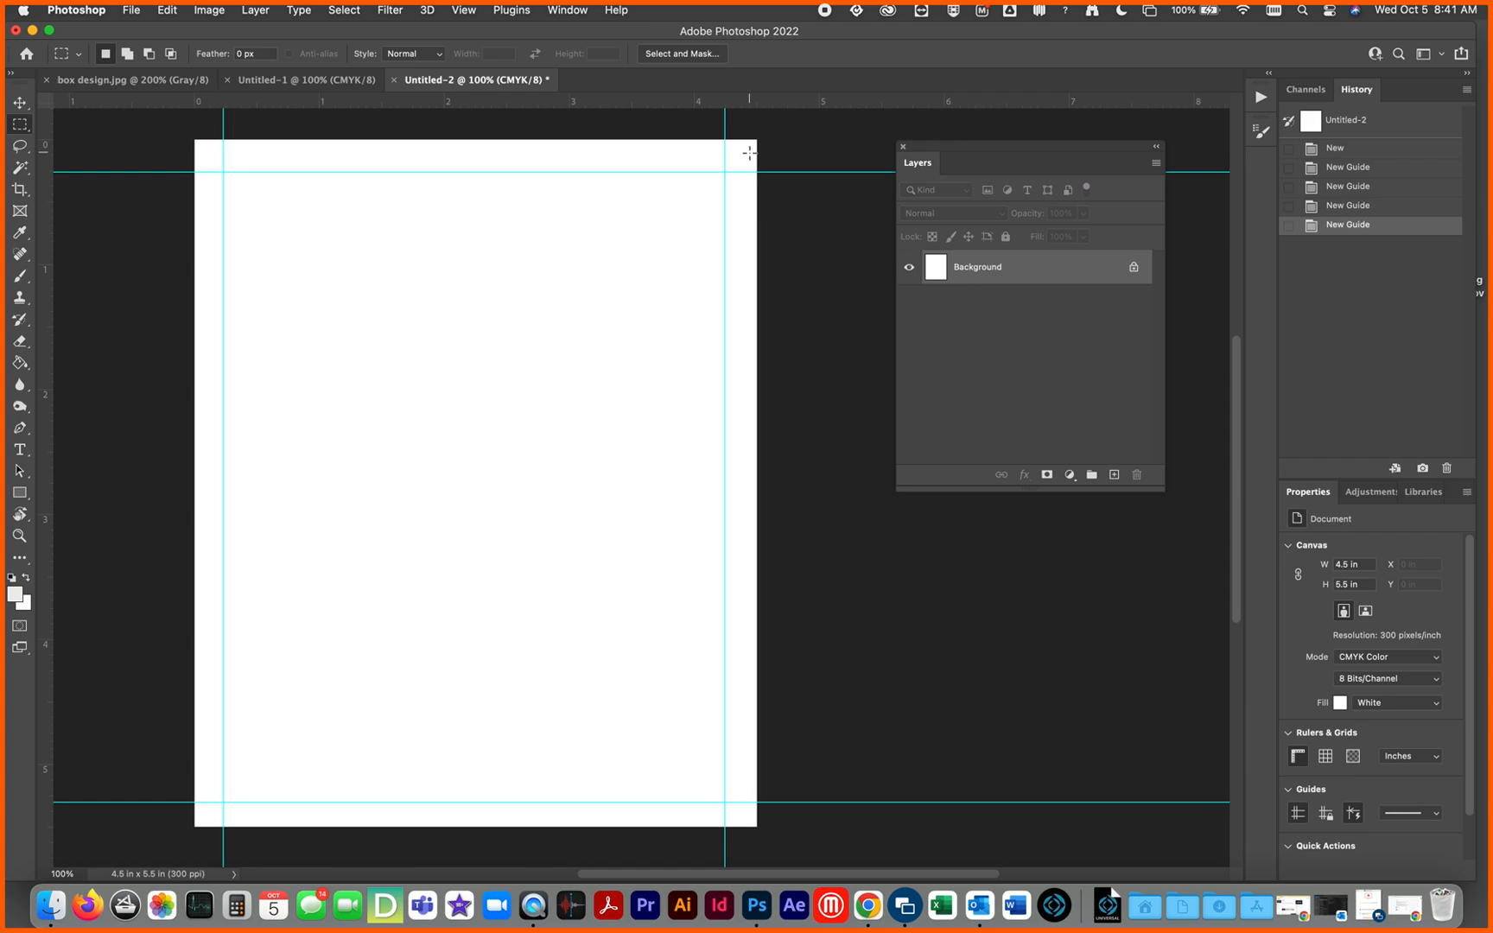
Step: Switch to the box design.jpg document and fill the selected box panel with black
{"action": "left_click", "coordinate": [124, 80]}
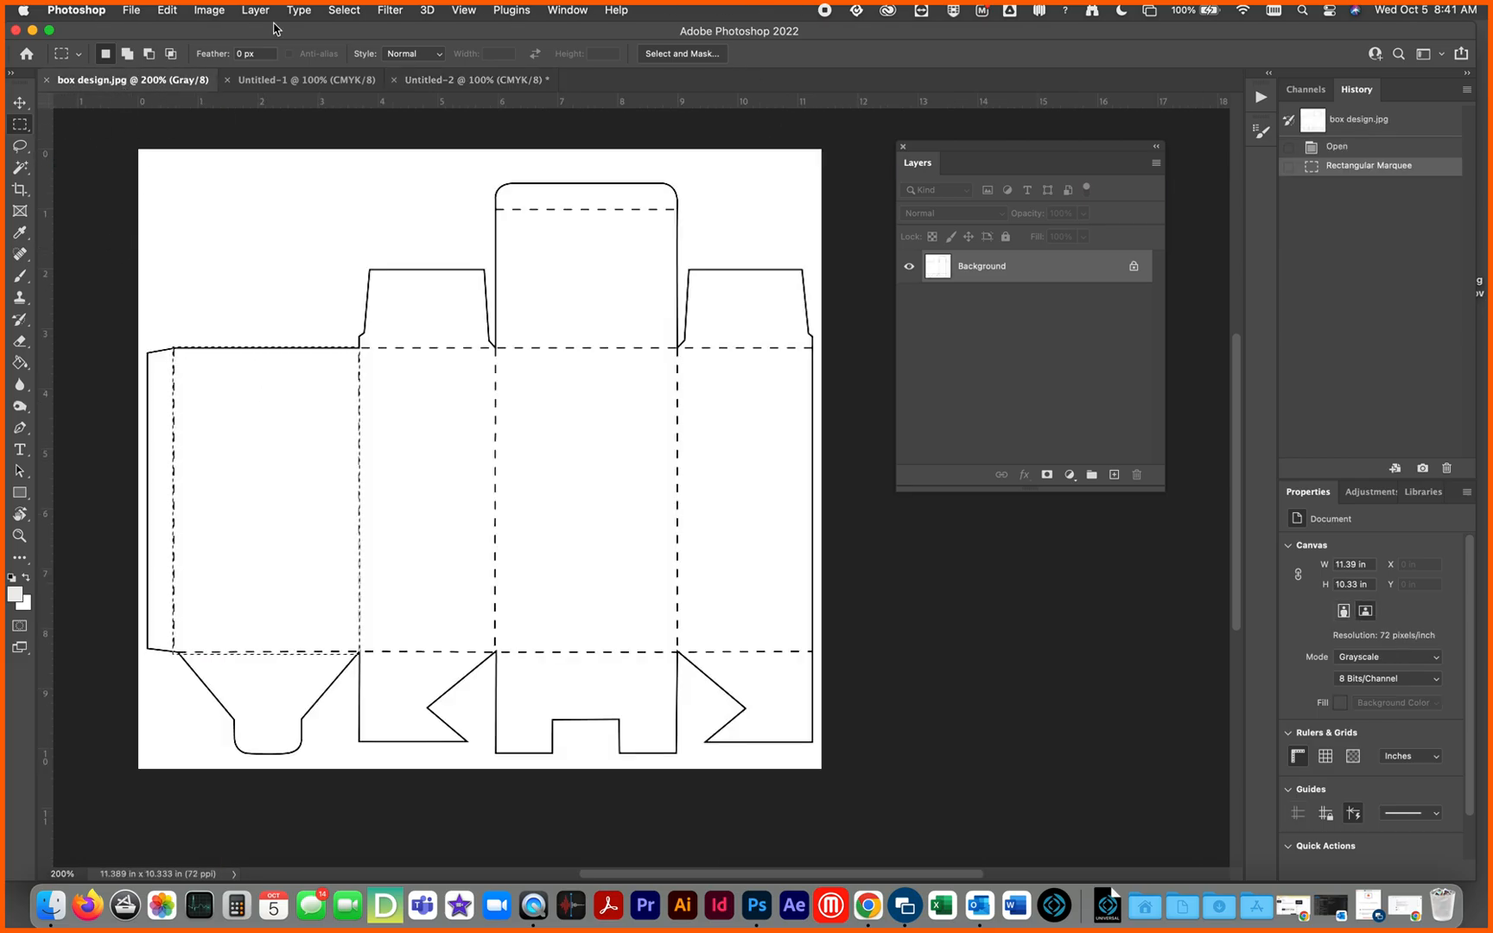
{"action": "left_click", "coordinate": [161, 12]}
{"action": "left_click", "coordinate": [168, 257]}
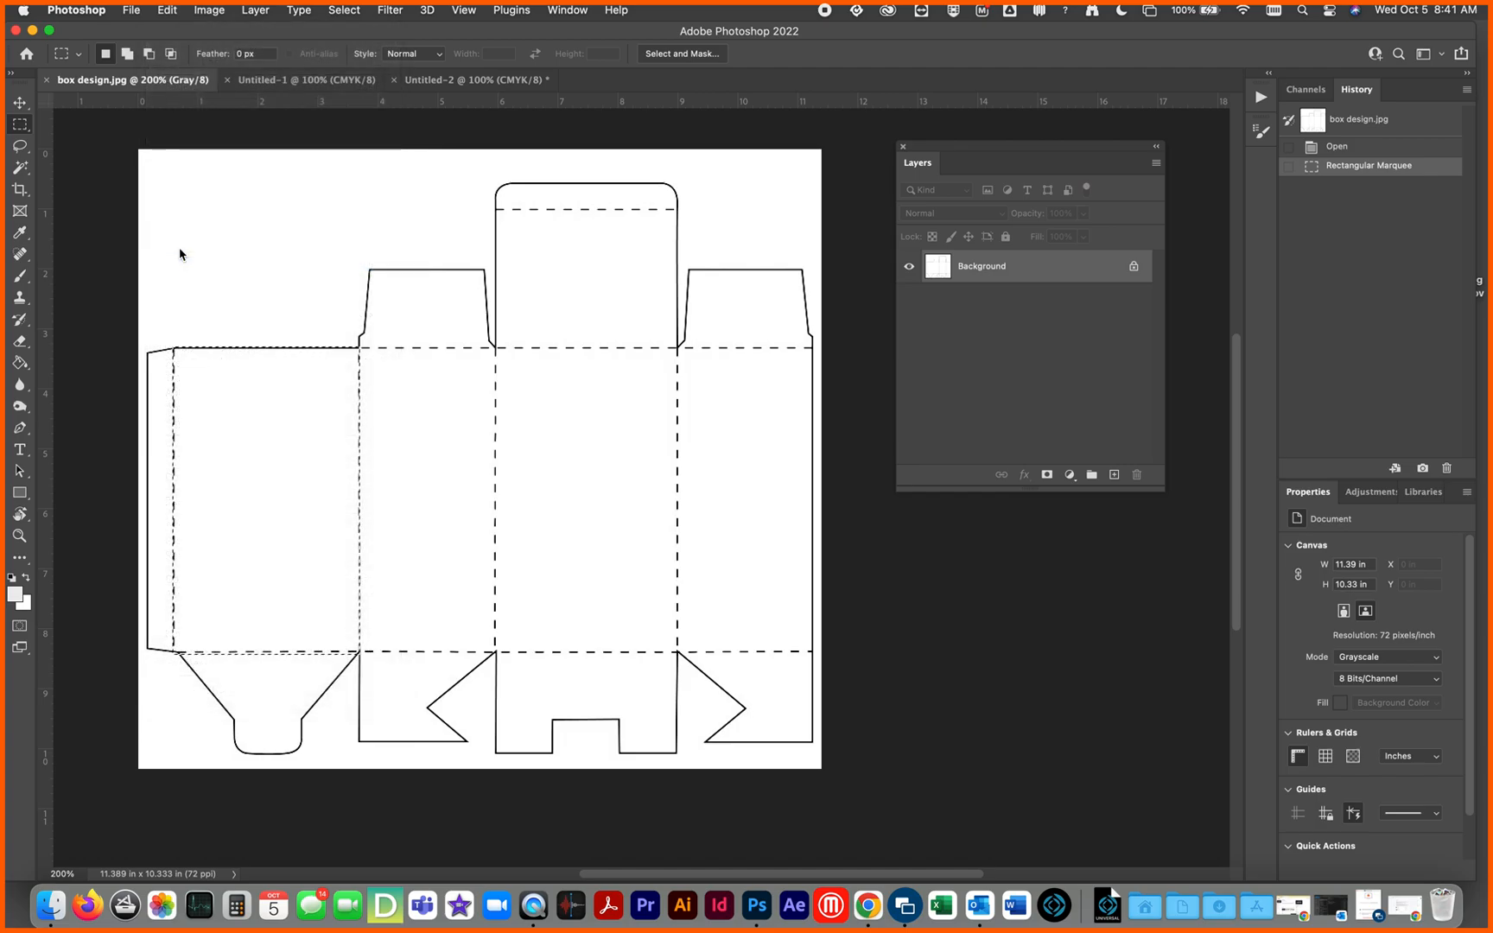
{"action": "left_click", "coordinate": [864, 341]}
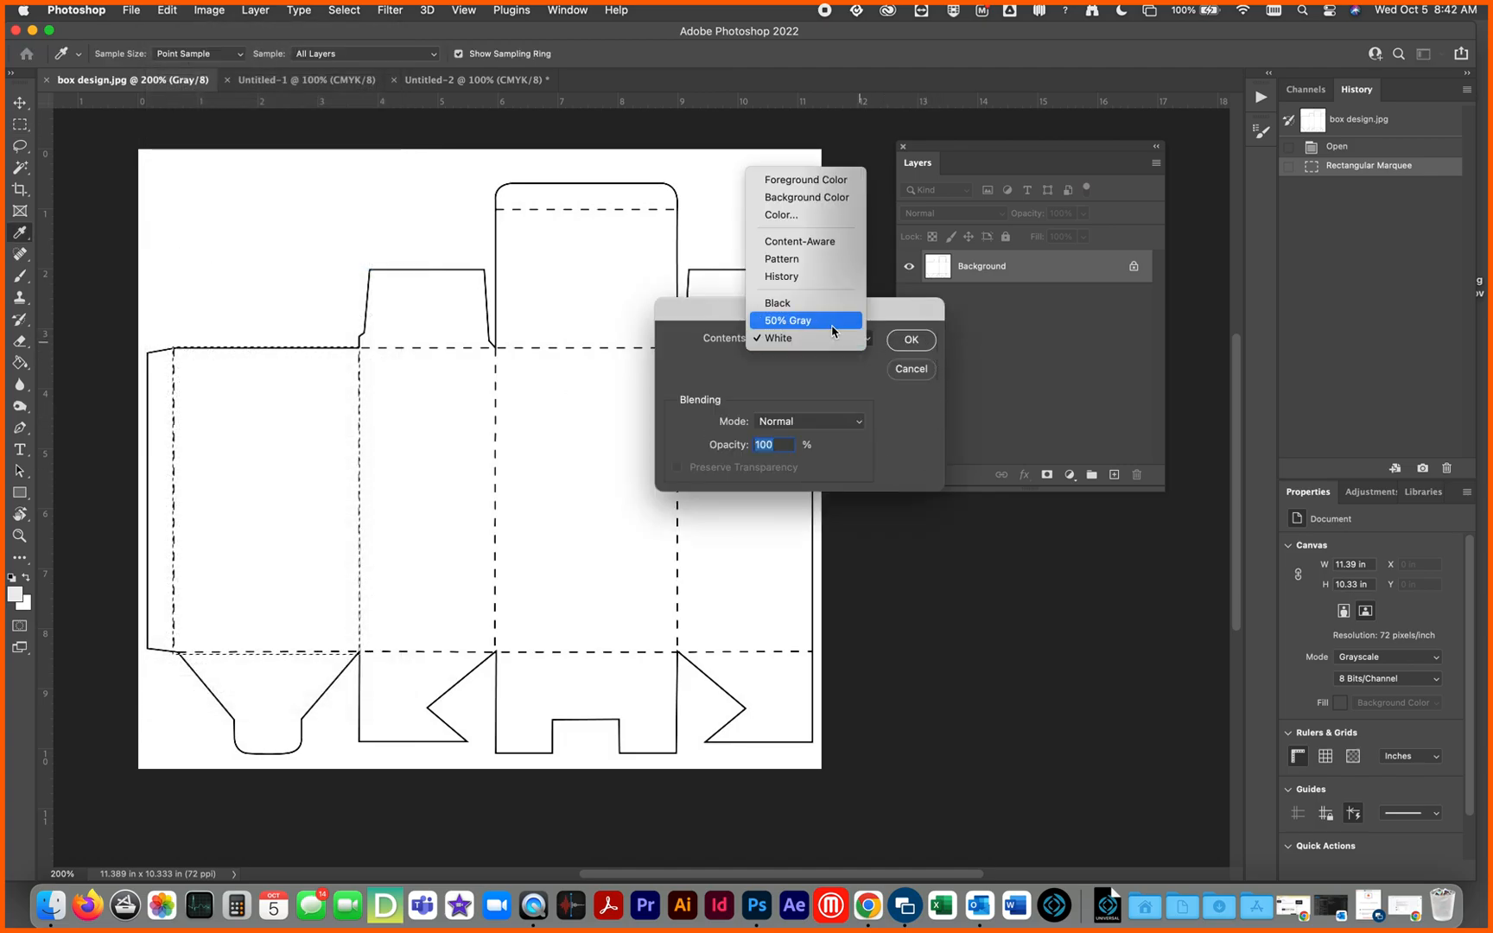
{"action": "left_click", "coordinate": [828, 311]}
{"action": "left_click", "coordinate": [911, 340]}
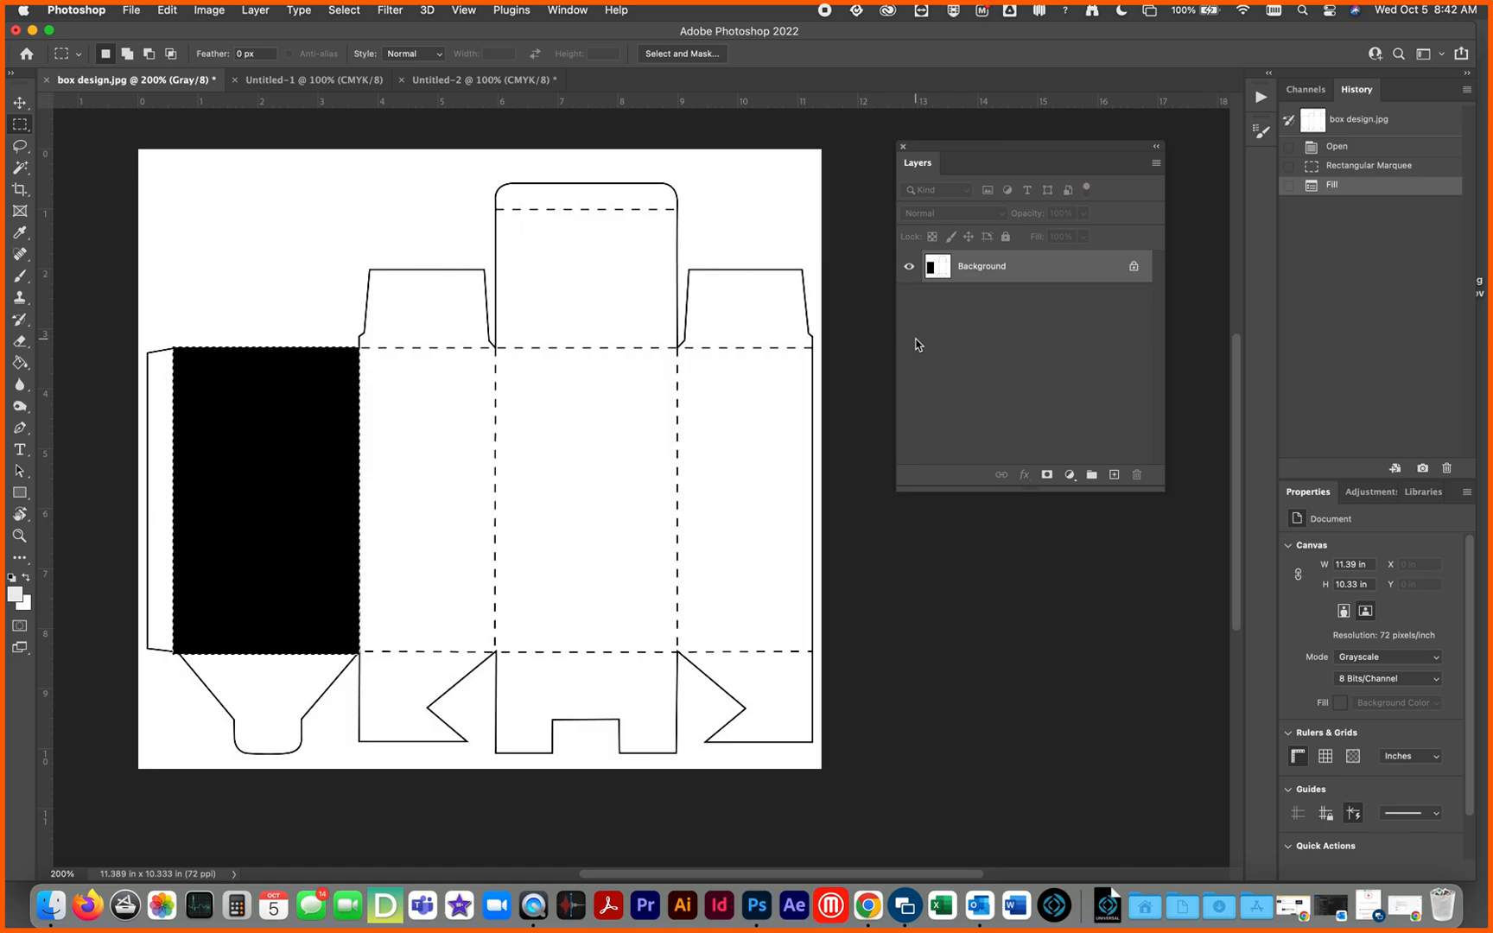
Step: Return to the 4.5 by 5.5 inch document, select the whole canvas and fill it with black
{"action": "left_click", "coordinate": [461, 81]}
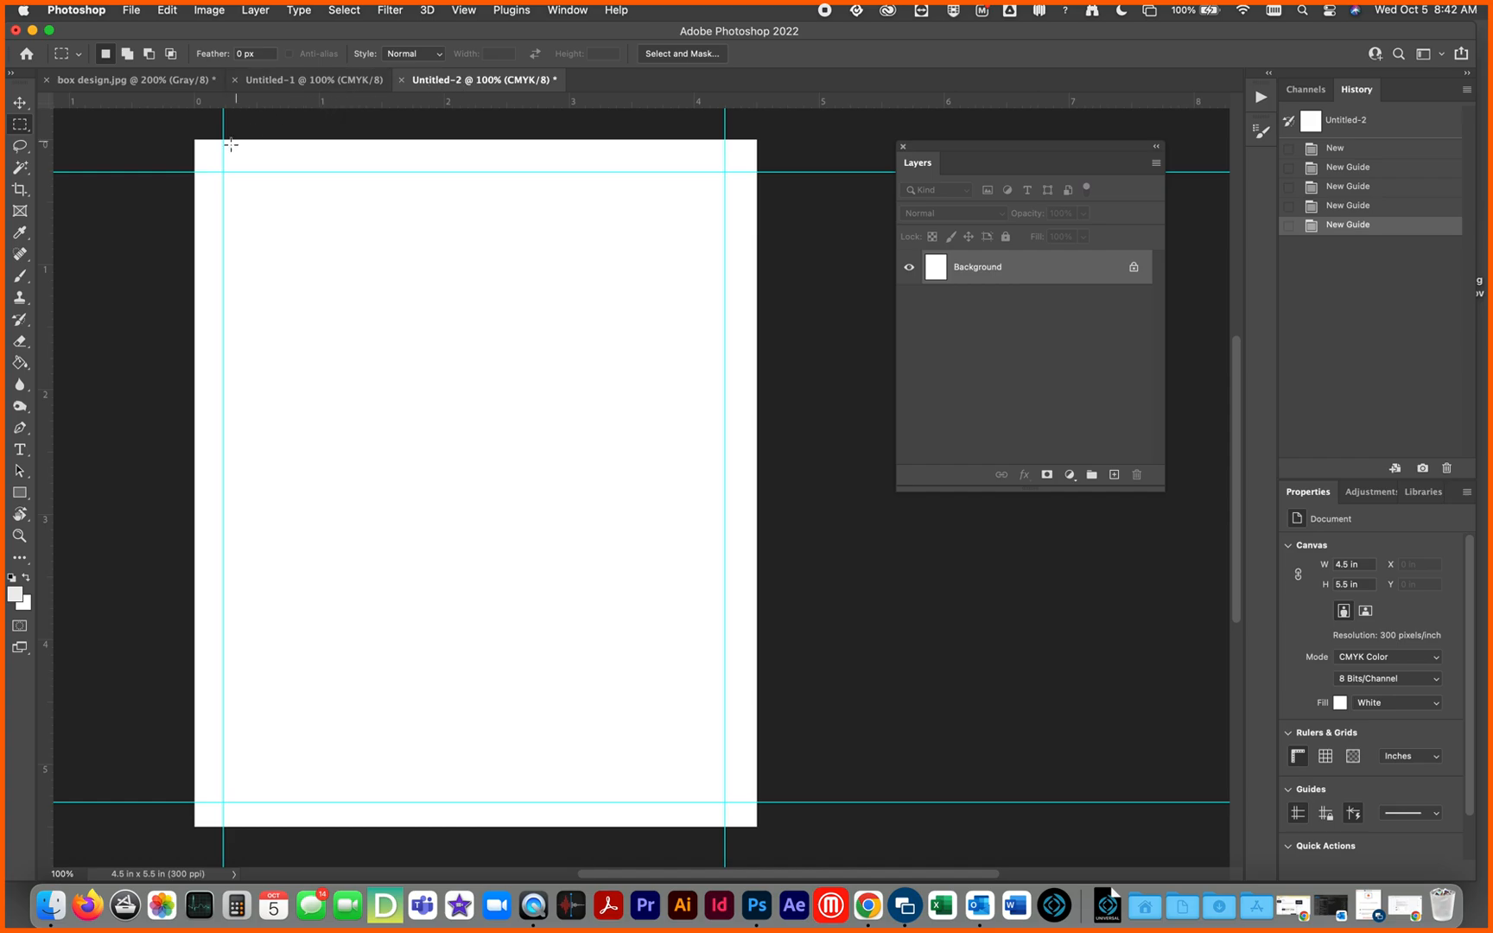
{"action": "key", "text": "super+a"}
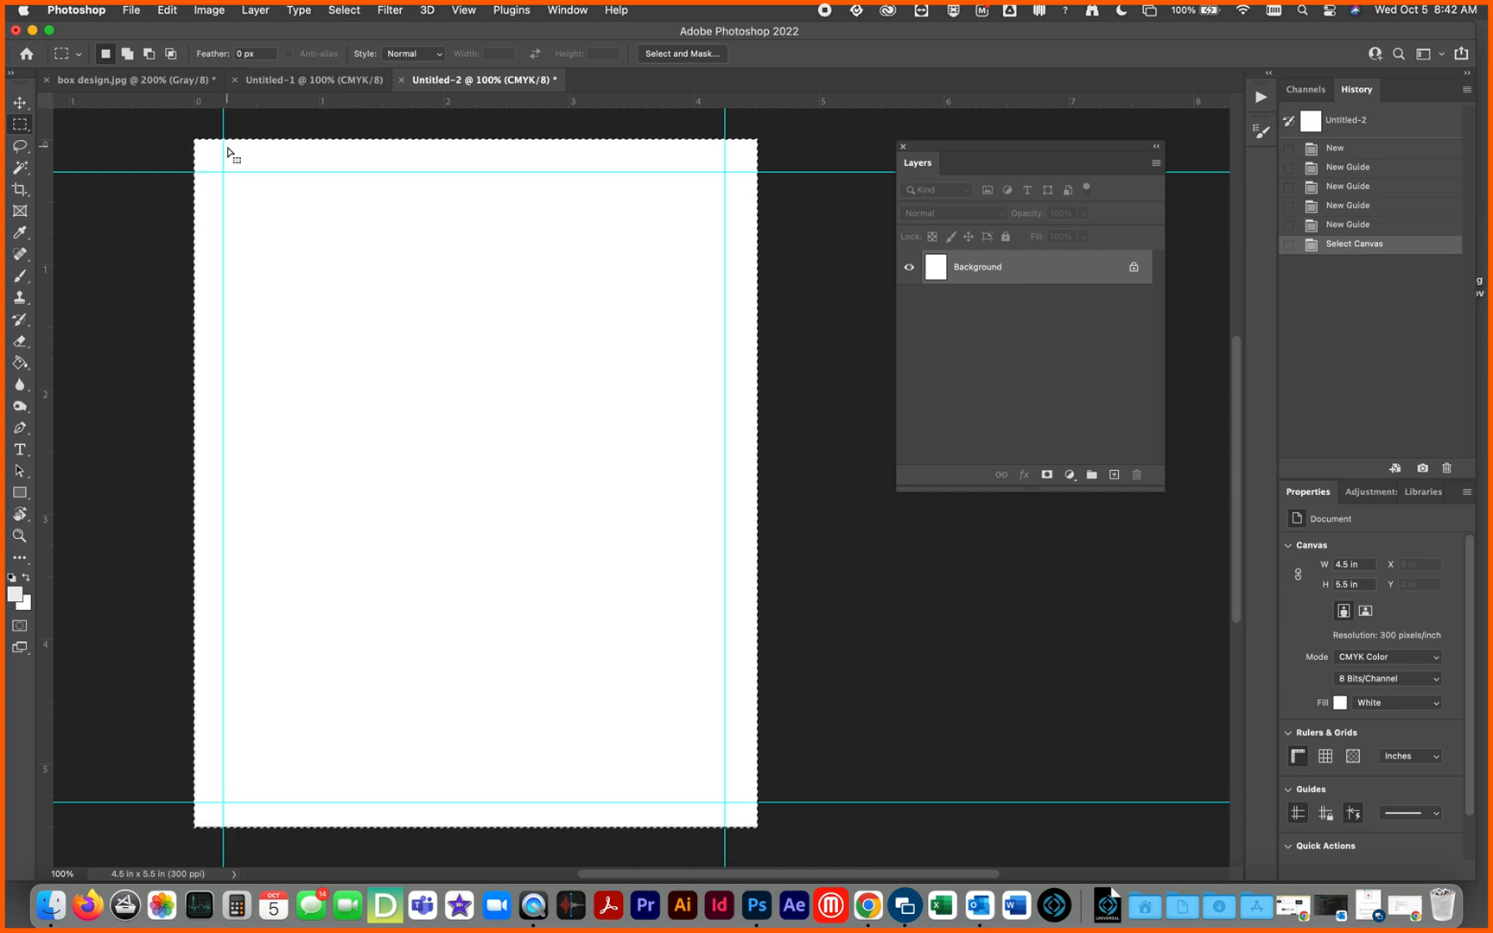
{"action": "left_click", "coordinate": [171, 10]}
{"action": "left_click", "coordinate": [169, 267]}
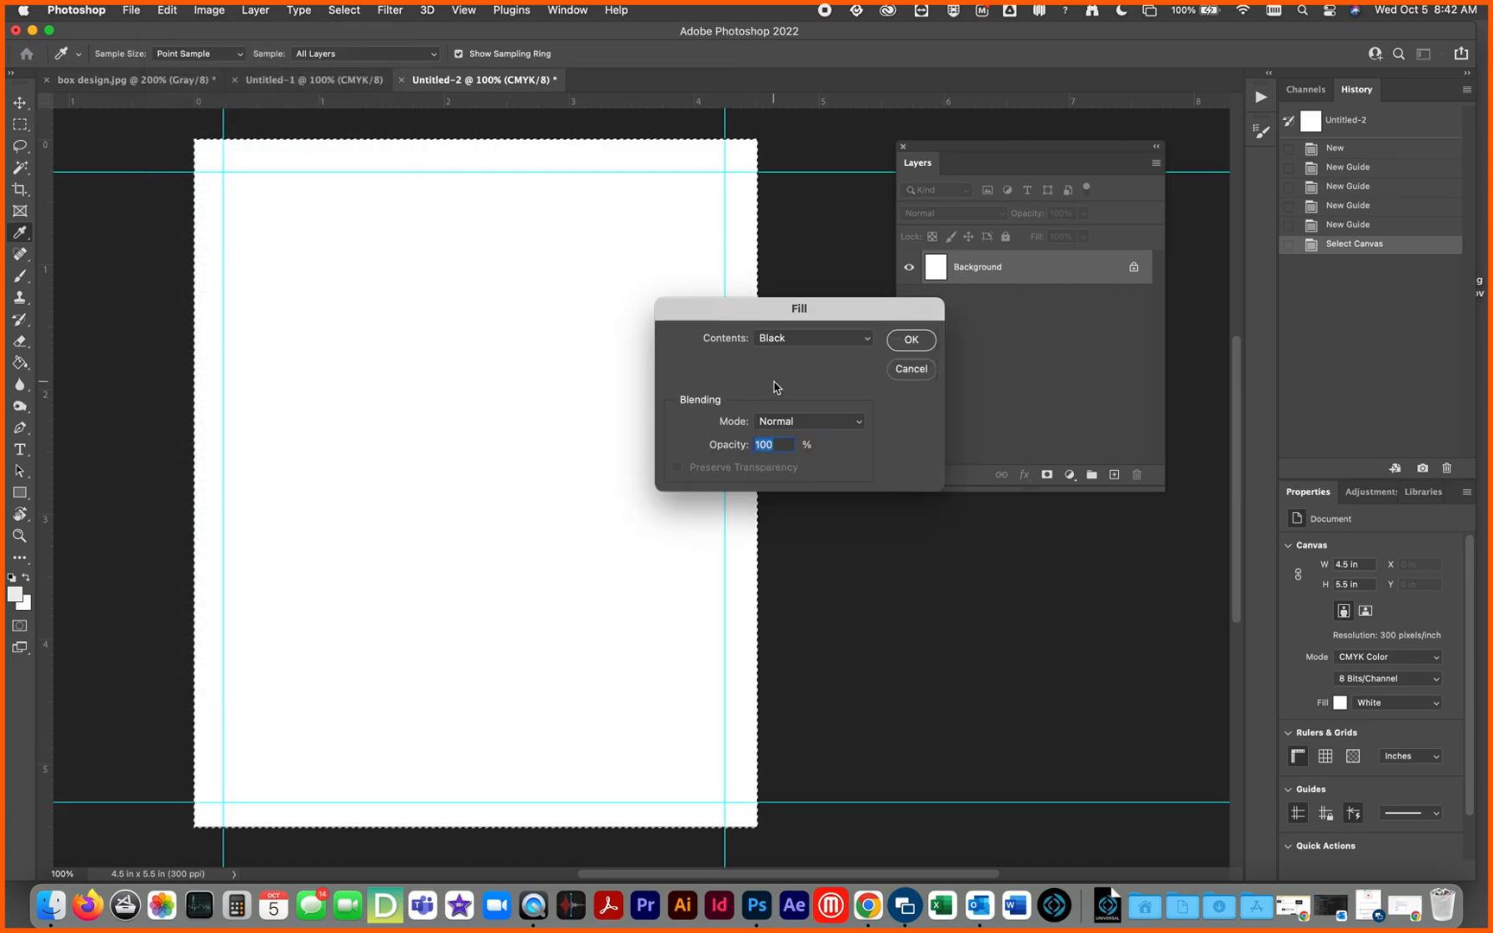
{"action": "left_click", "coordinate": [862, 339]}
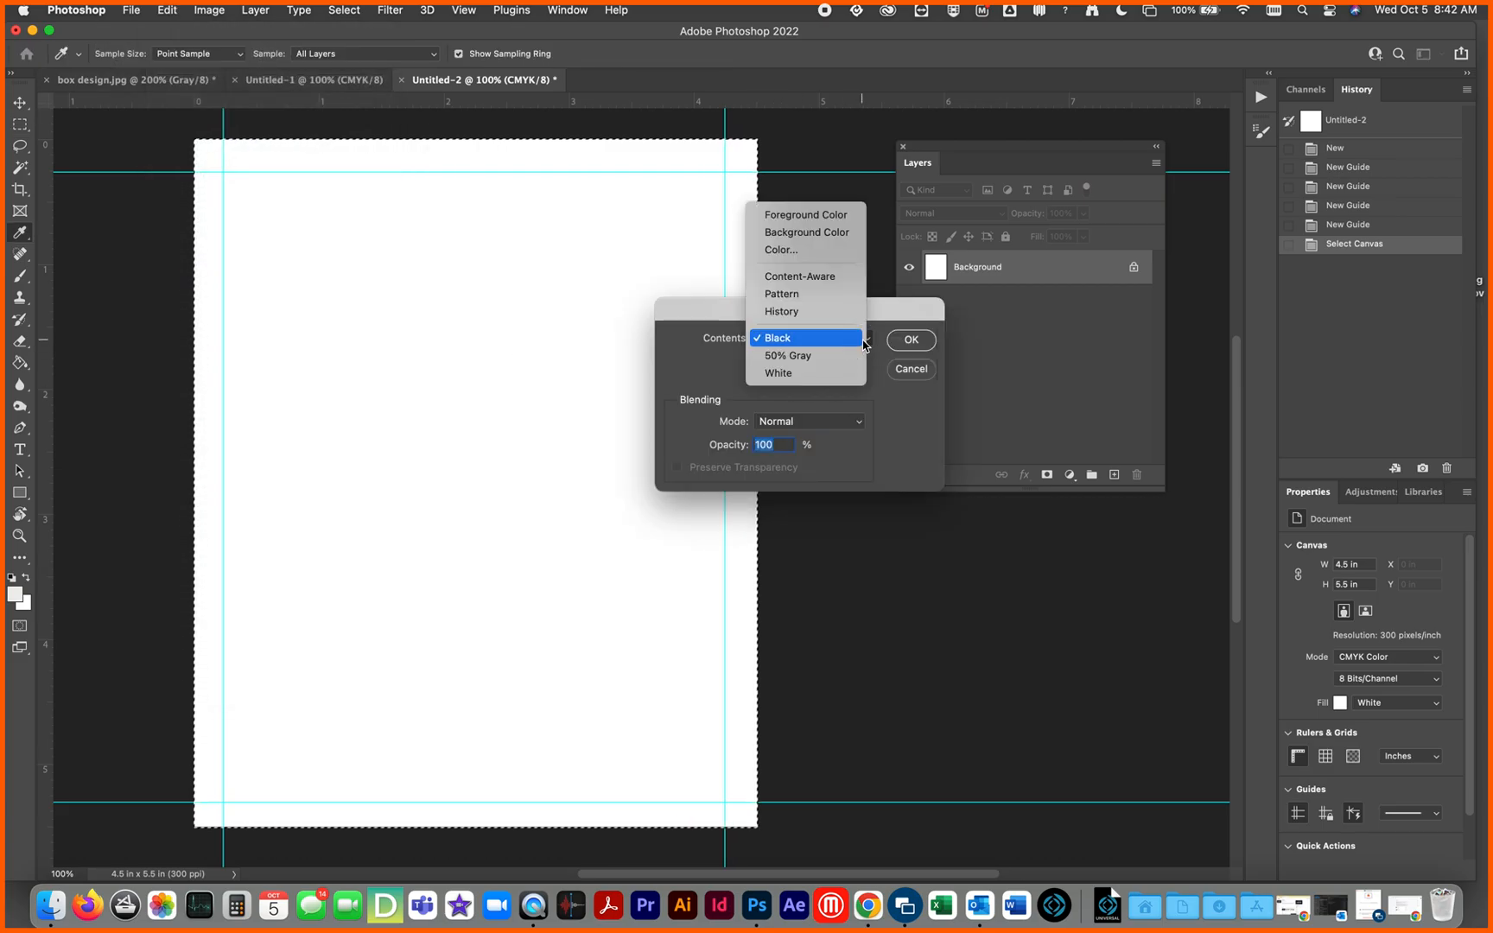
{"action": "left_click", "coordinate": [859, 339]}
{"action": "left_click", "coordinate": [899, 342]}
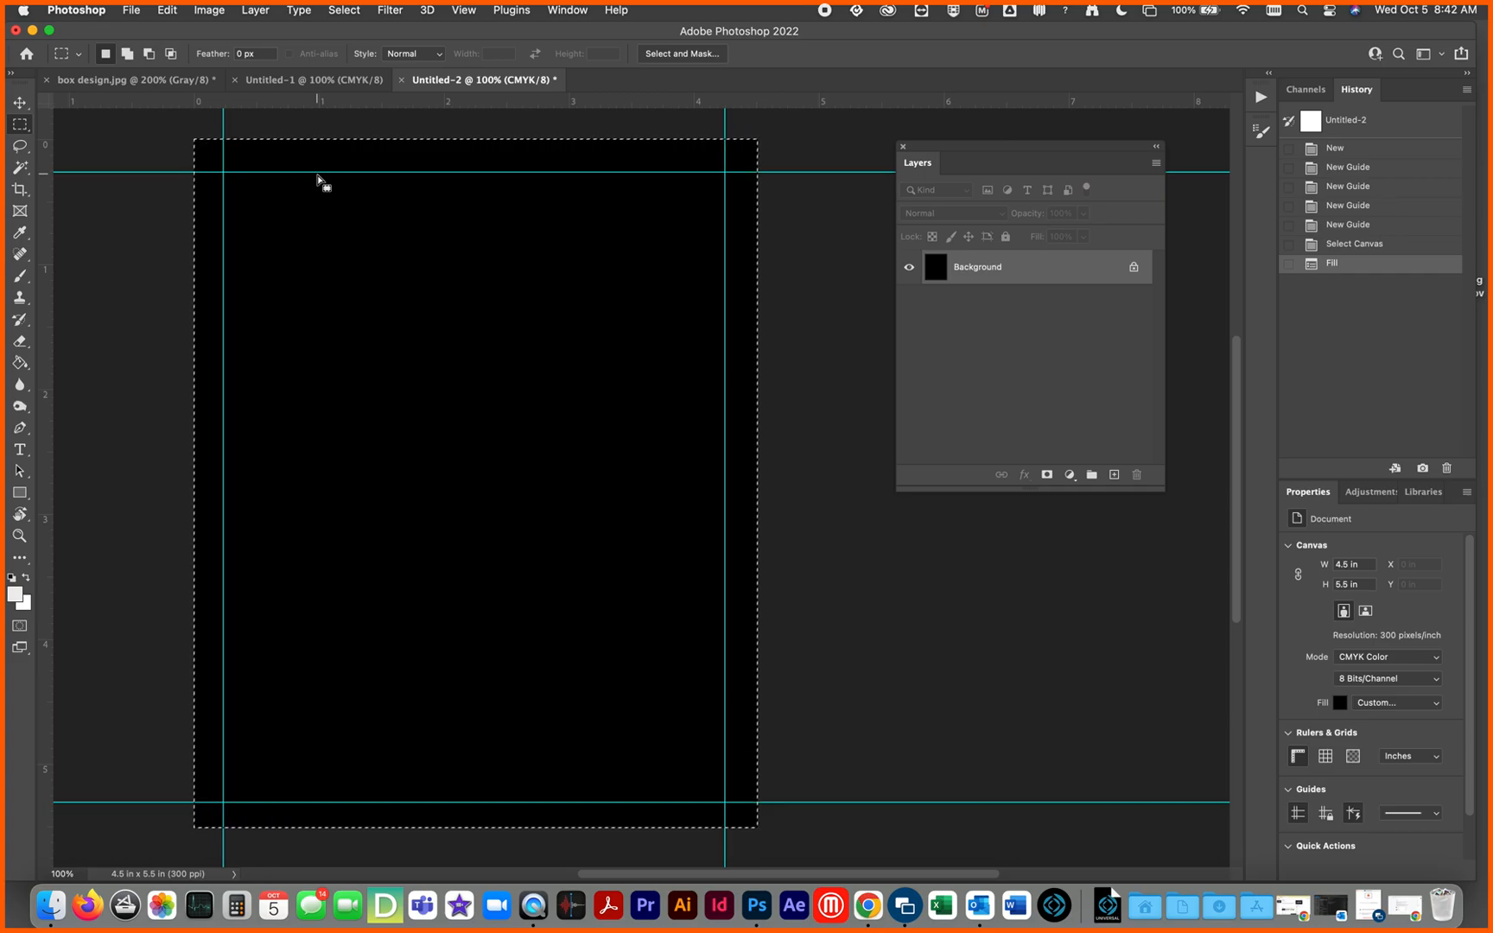
Step: Save the black panel document on the computer's Desktop in Photoshop format as Untitled-2.psd
{"action": "left_click", "coordinate": [131, 10]}
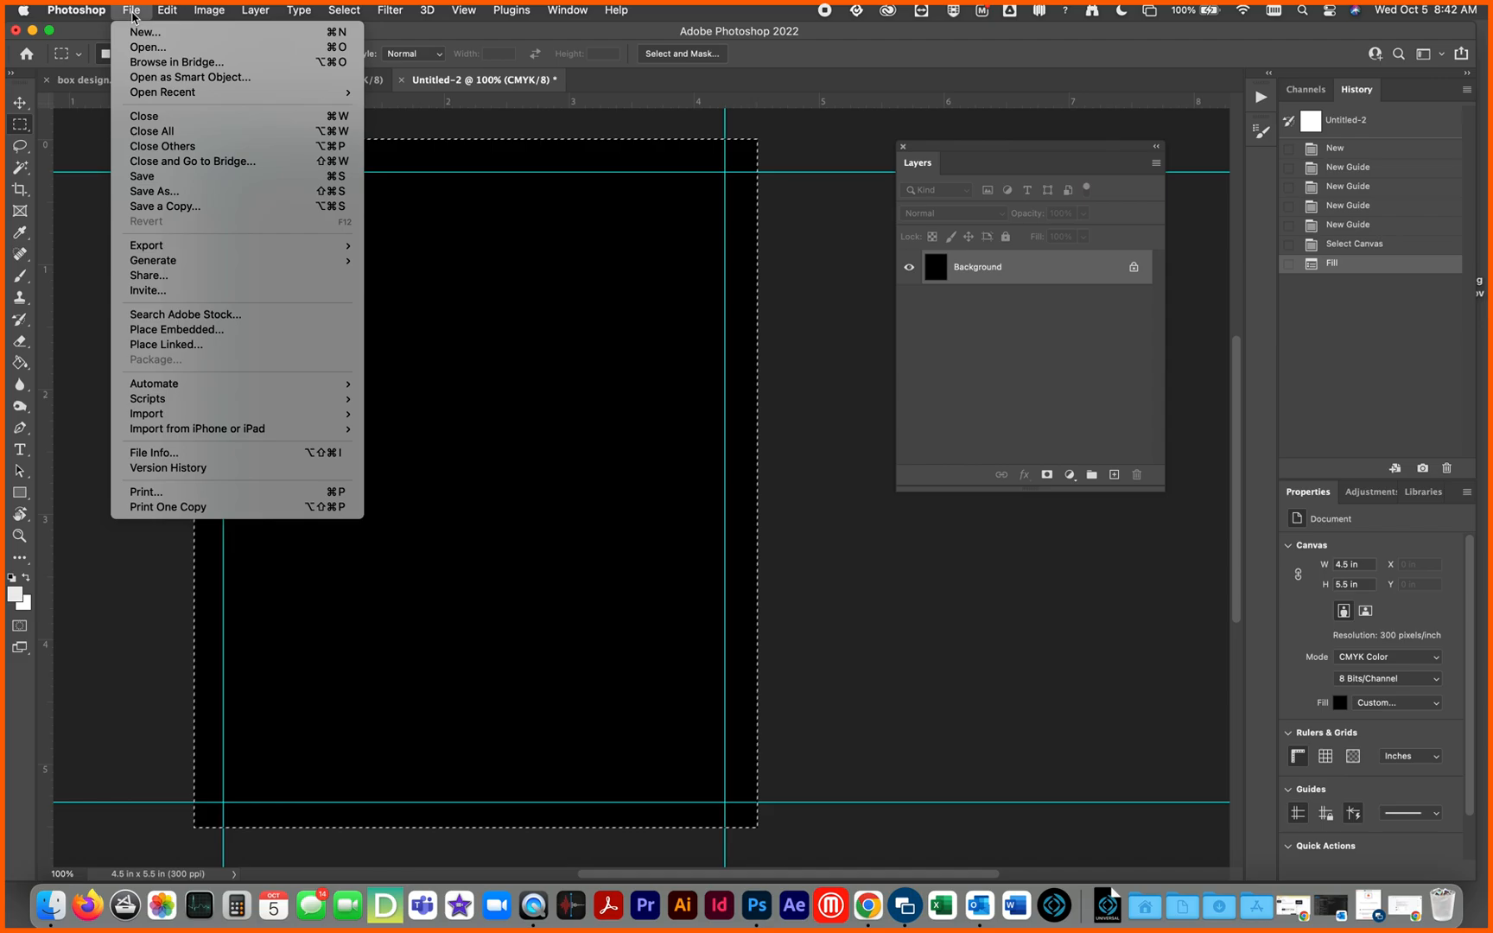
{"action": "left_click", "coordinate": [145, 192]}
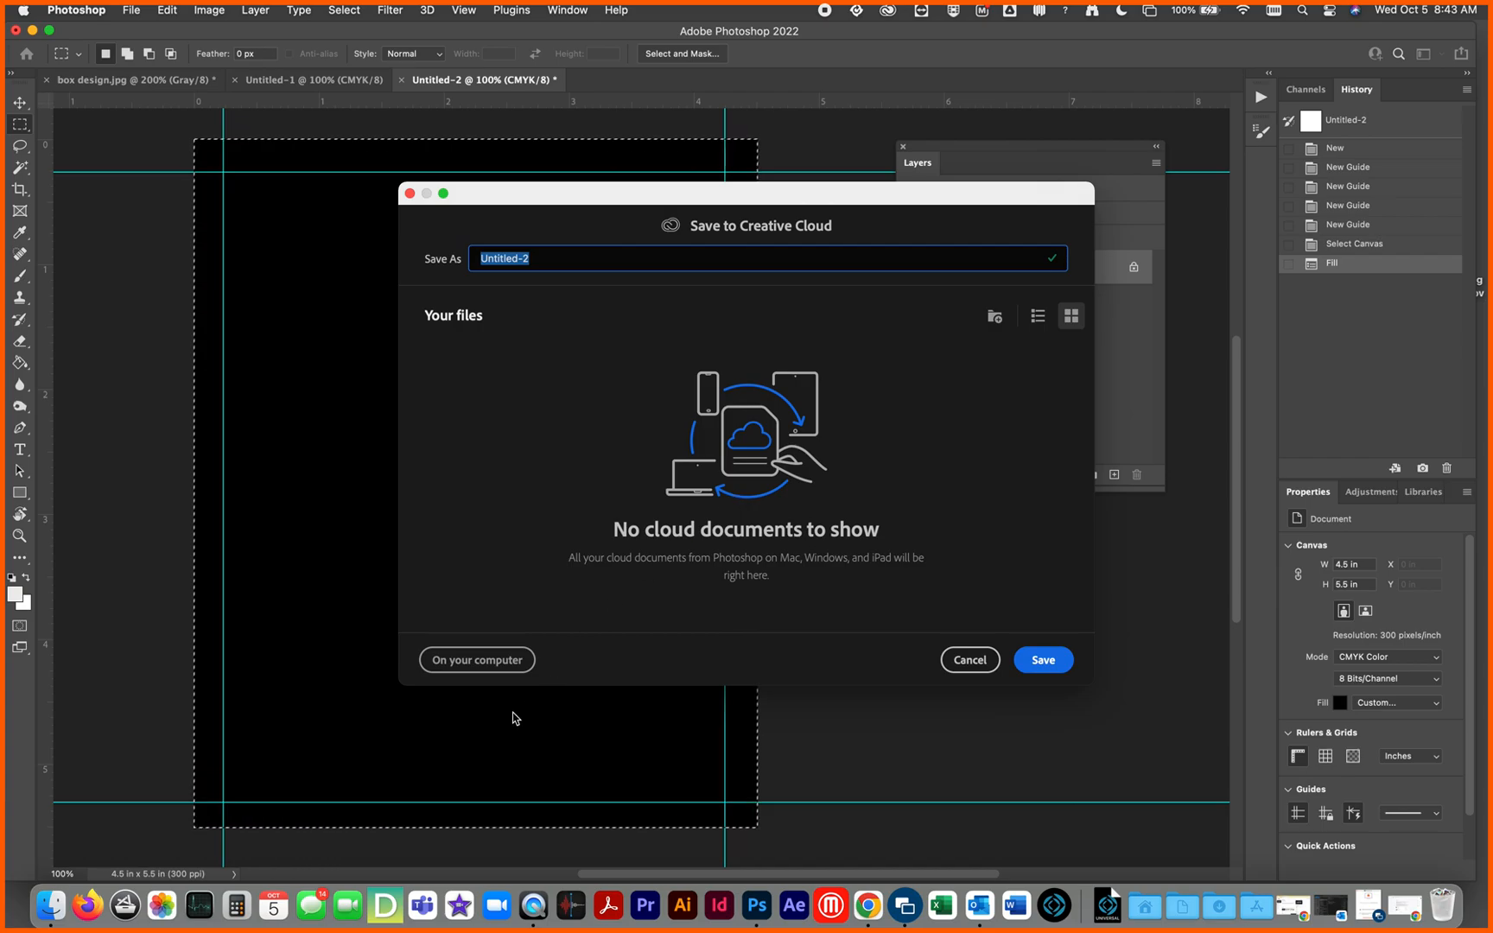
{"action": "left_click", "coordinate": [516, 663]}
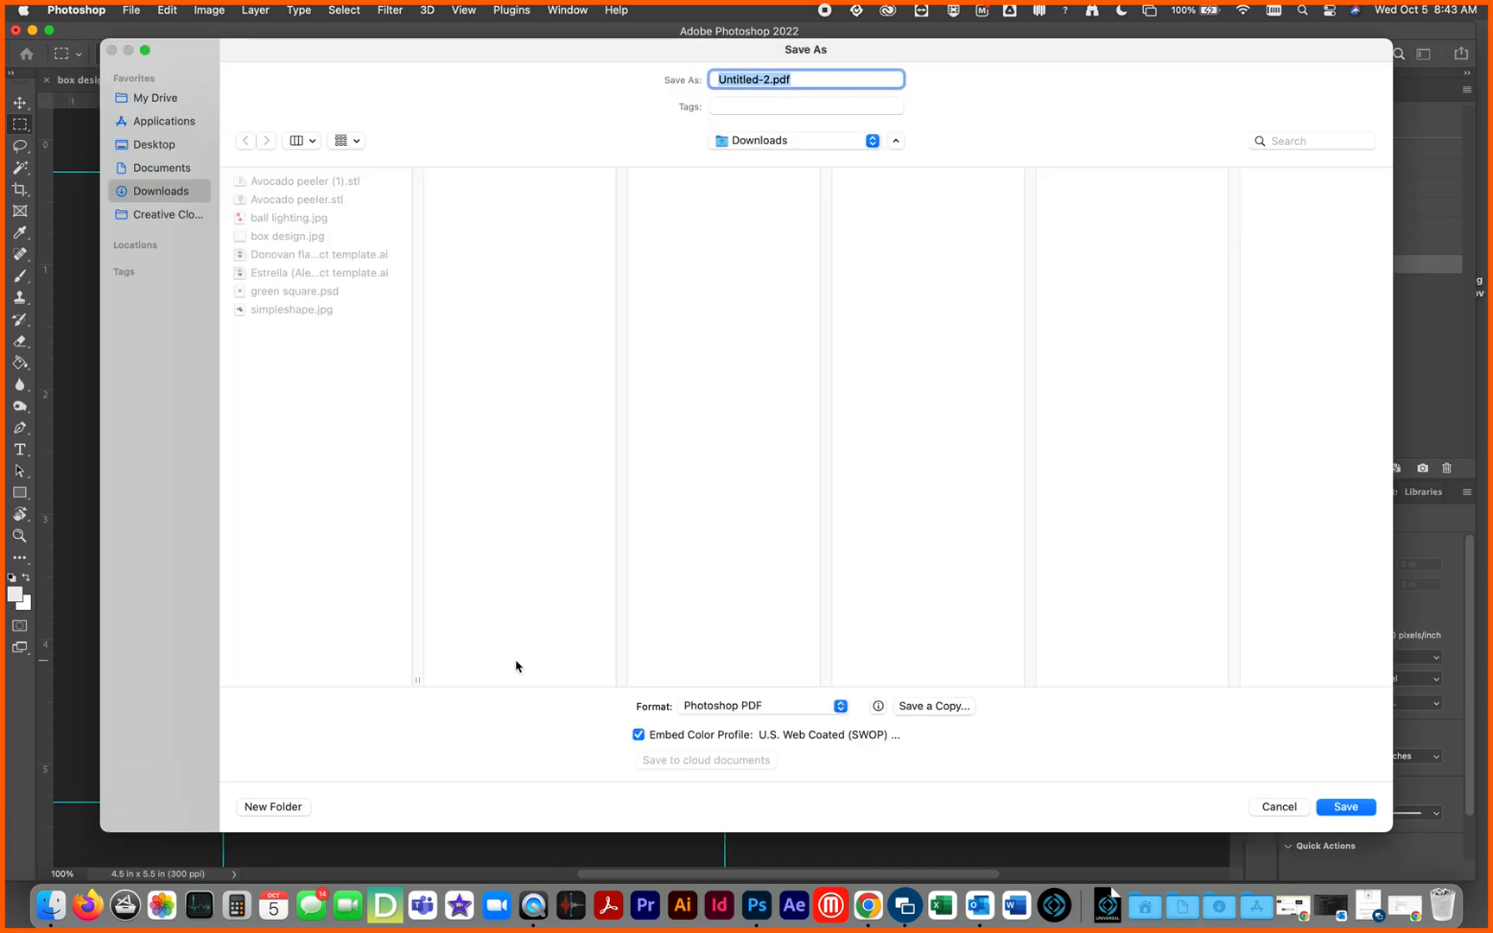
{"action": "left_click", "coordinate": [152, 147]}
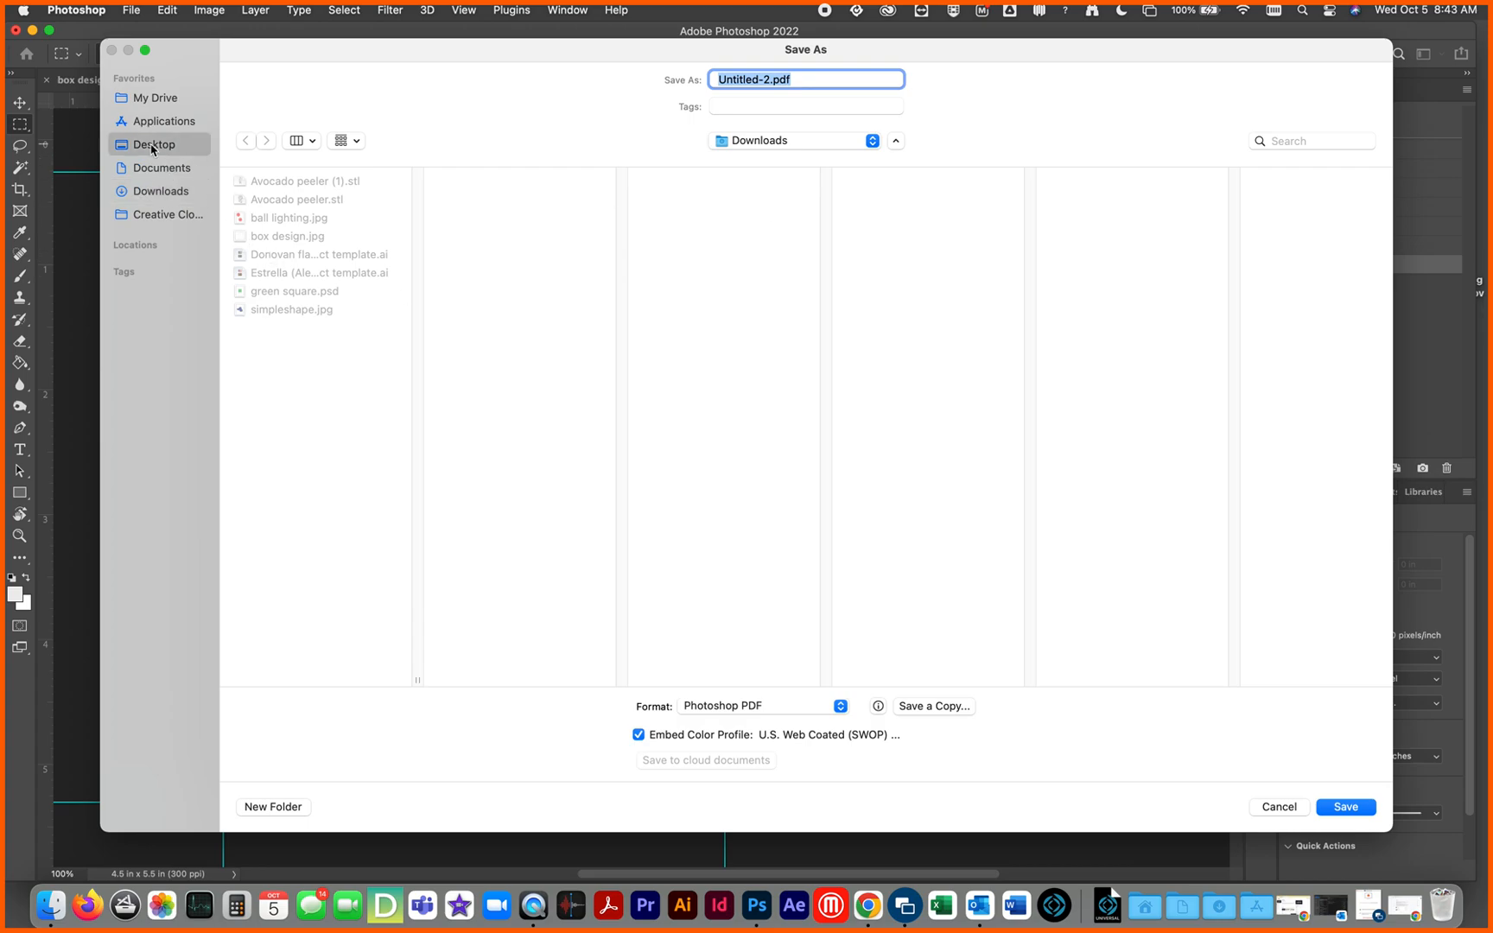
{"action": "left_click", "coordinate": [764, 713]}
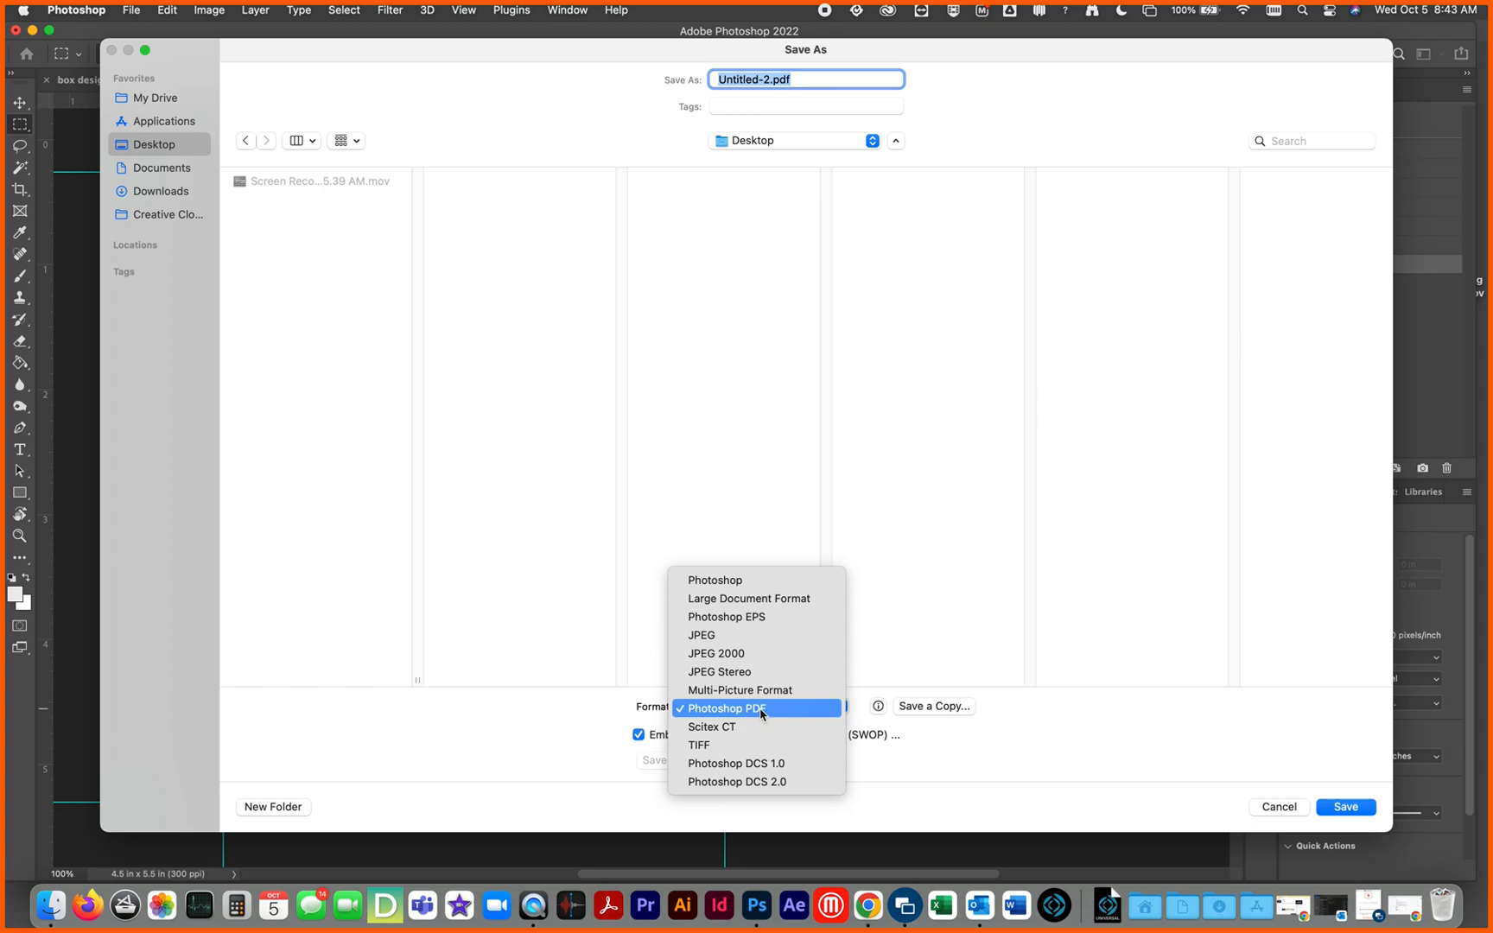
{"action": "left_click", "coordinate": [732, 580]}
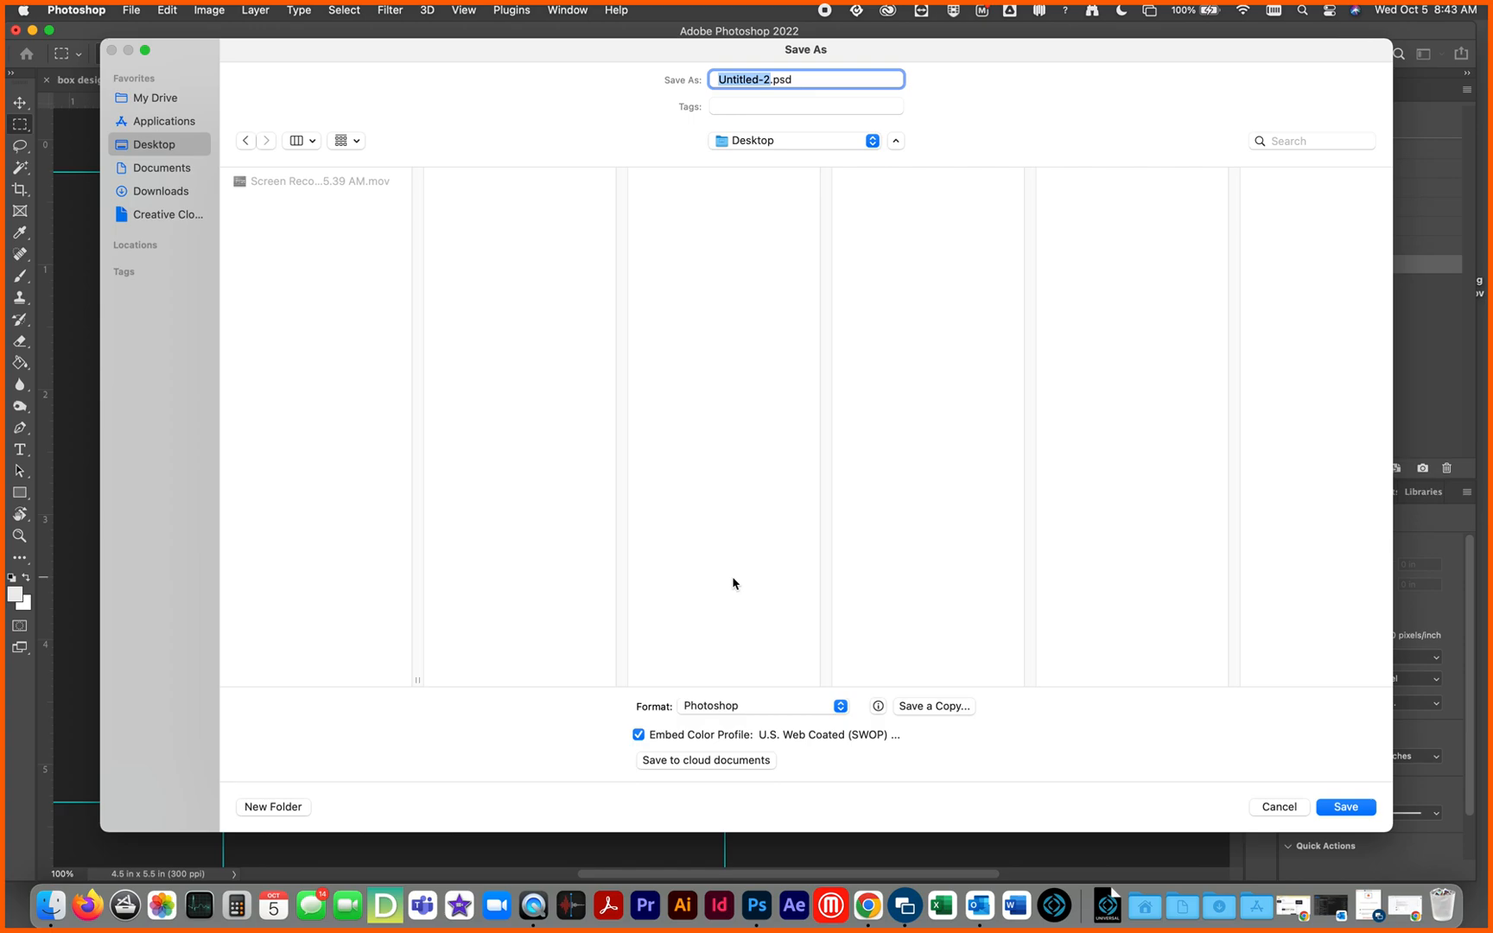
{"action": "left_click", "coordinate": [1348, 808]}
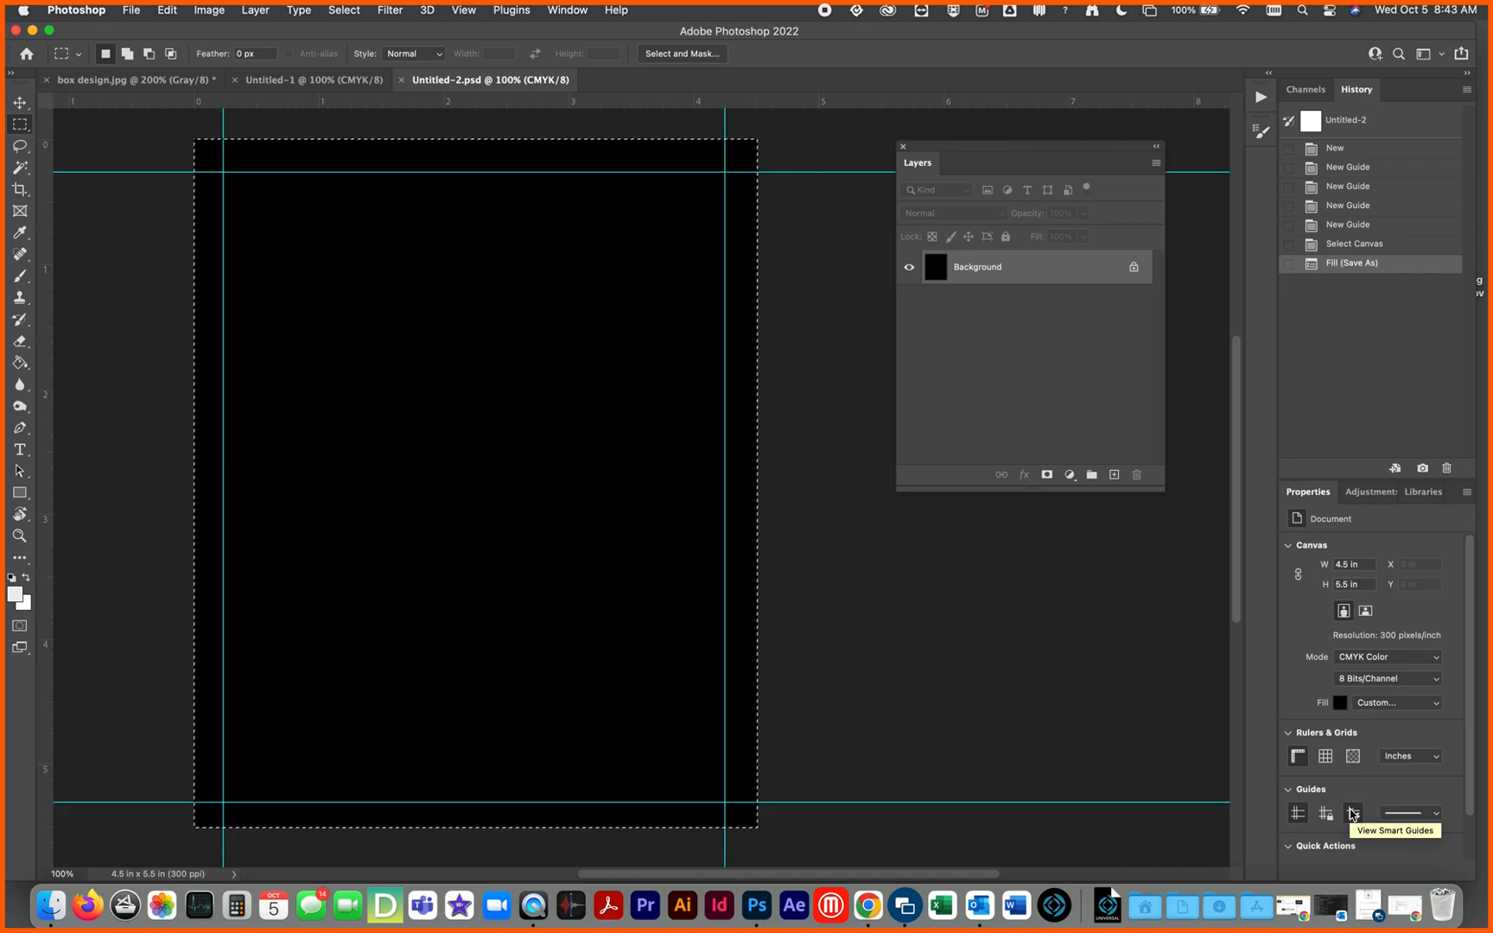
{"action": "left_click", "coordinate": [1353, 813]}
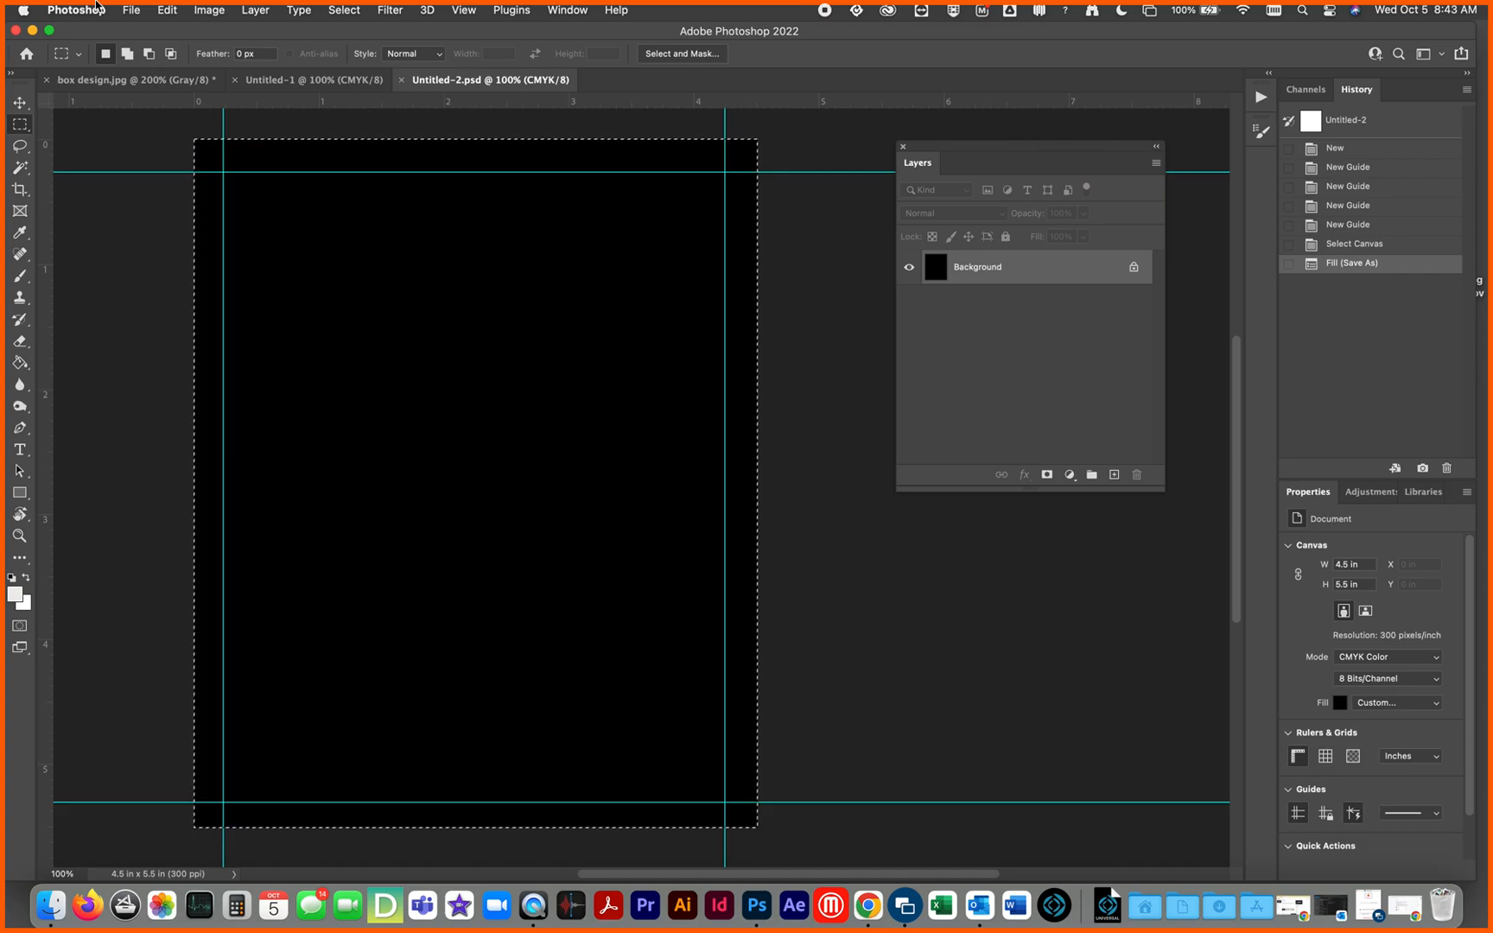
Step: Save the document to the Desktop as the TIFF file Untitled-2.tif with no image compression, interleaved pixel order and IBM PC byte order
{"action": "left_click", "coordinate": [130, 9]}
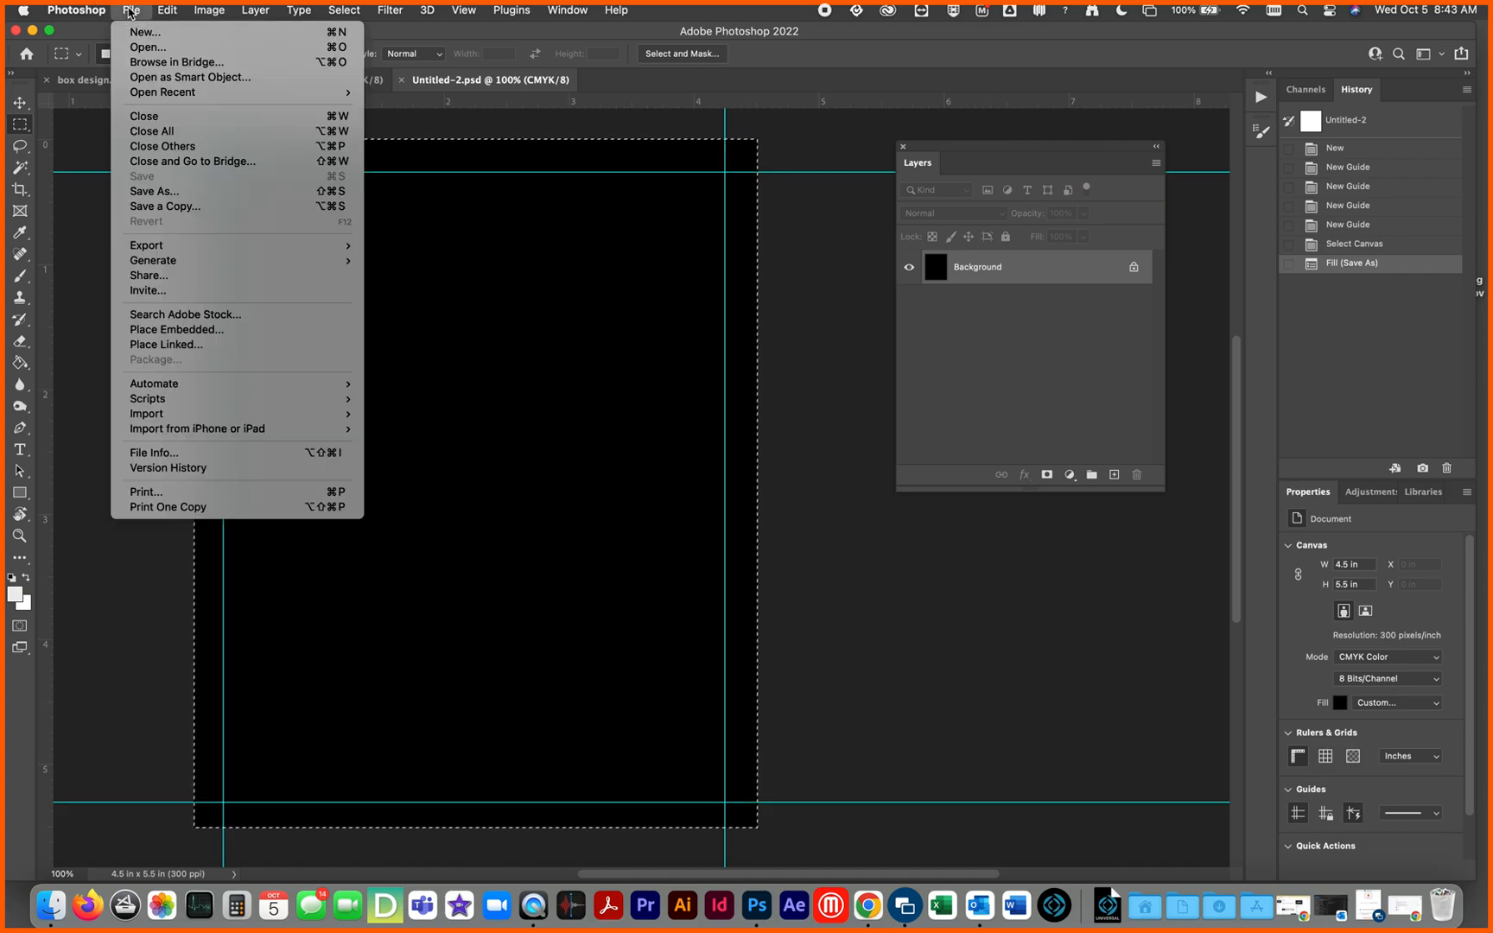
{"action": "left_click", "coordinate": [152, 192]}
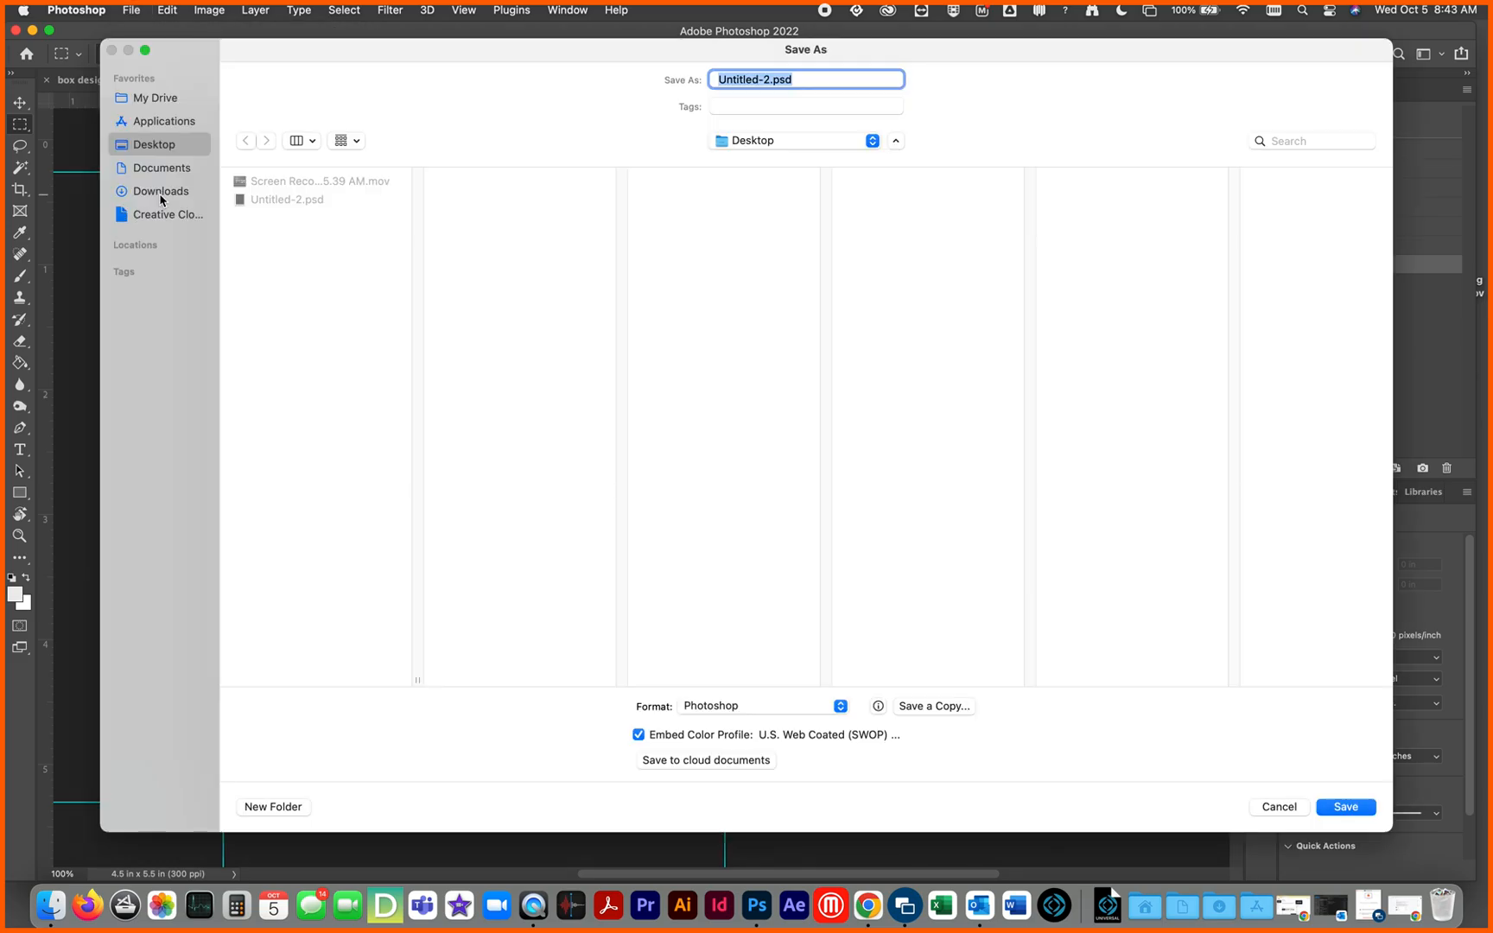
{"action": "left_click", "coordinate": [840, 706]}
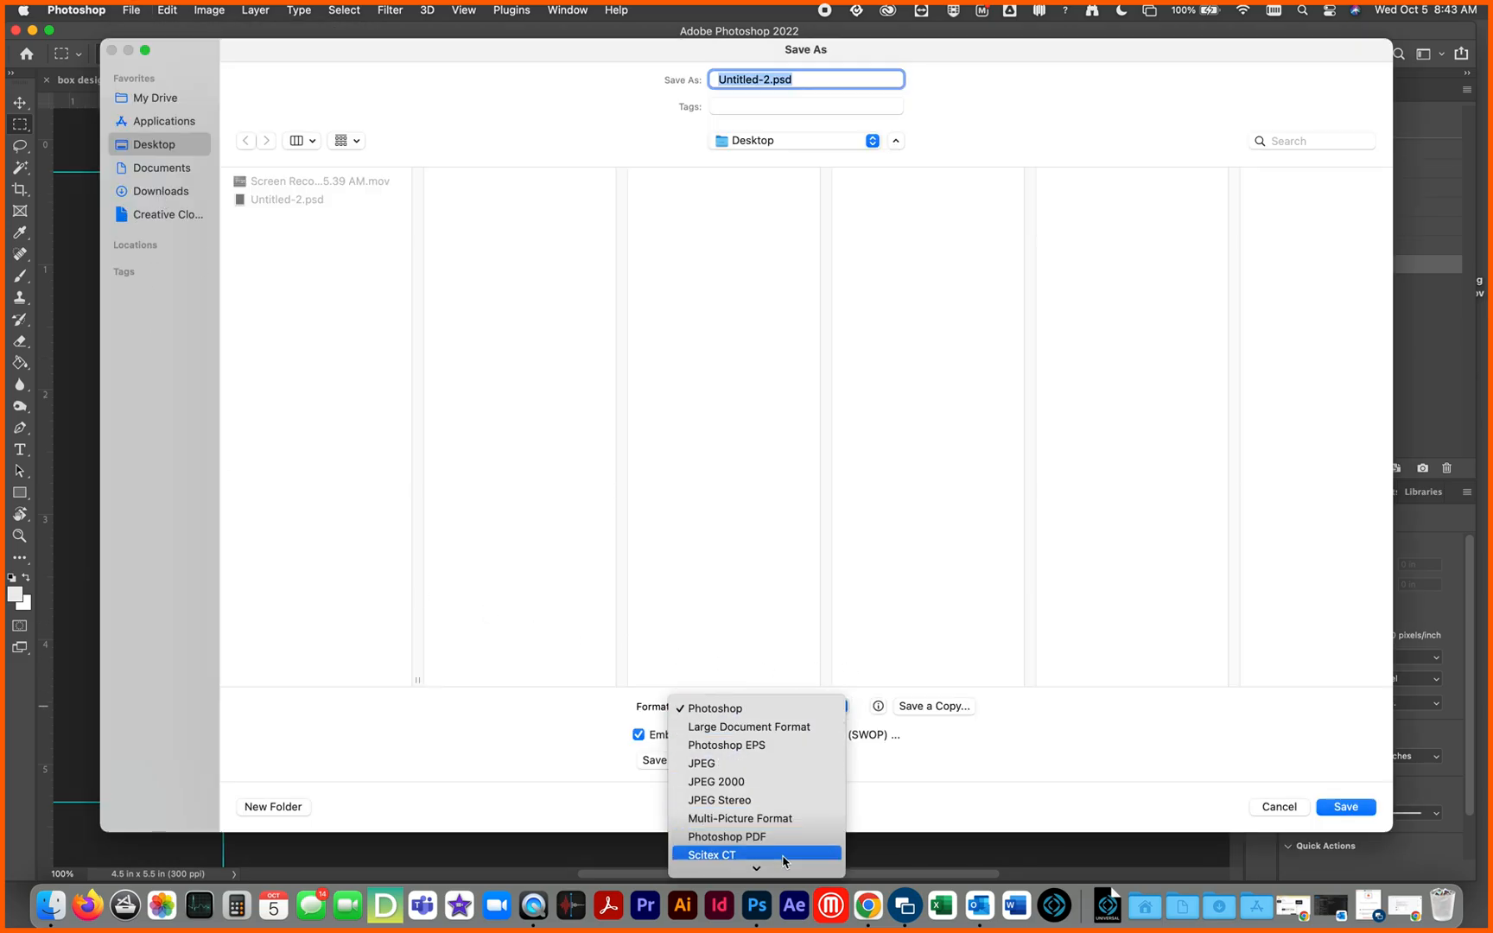
{"action": "mouse_move", "coordinate": [790, 872]}
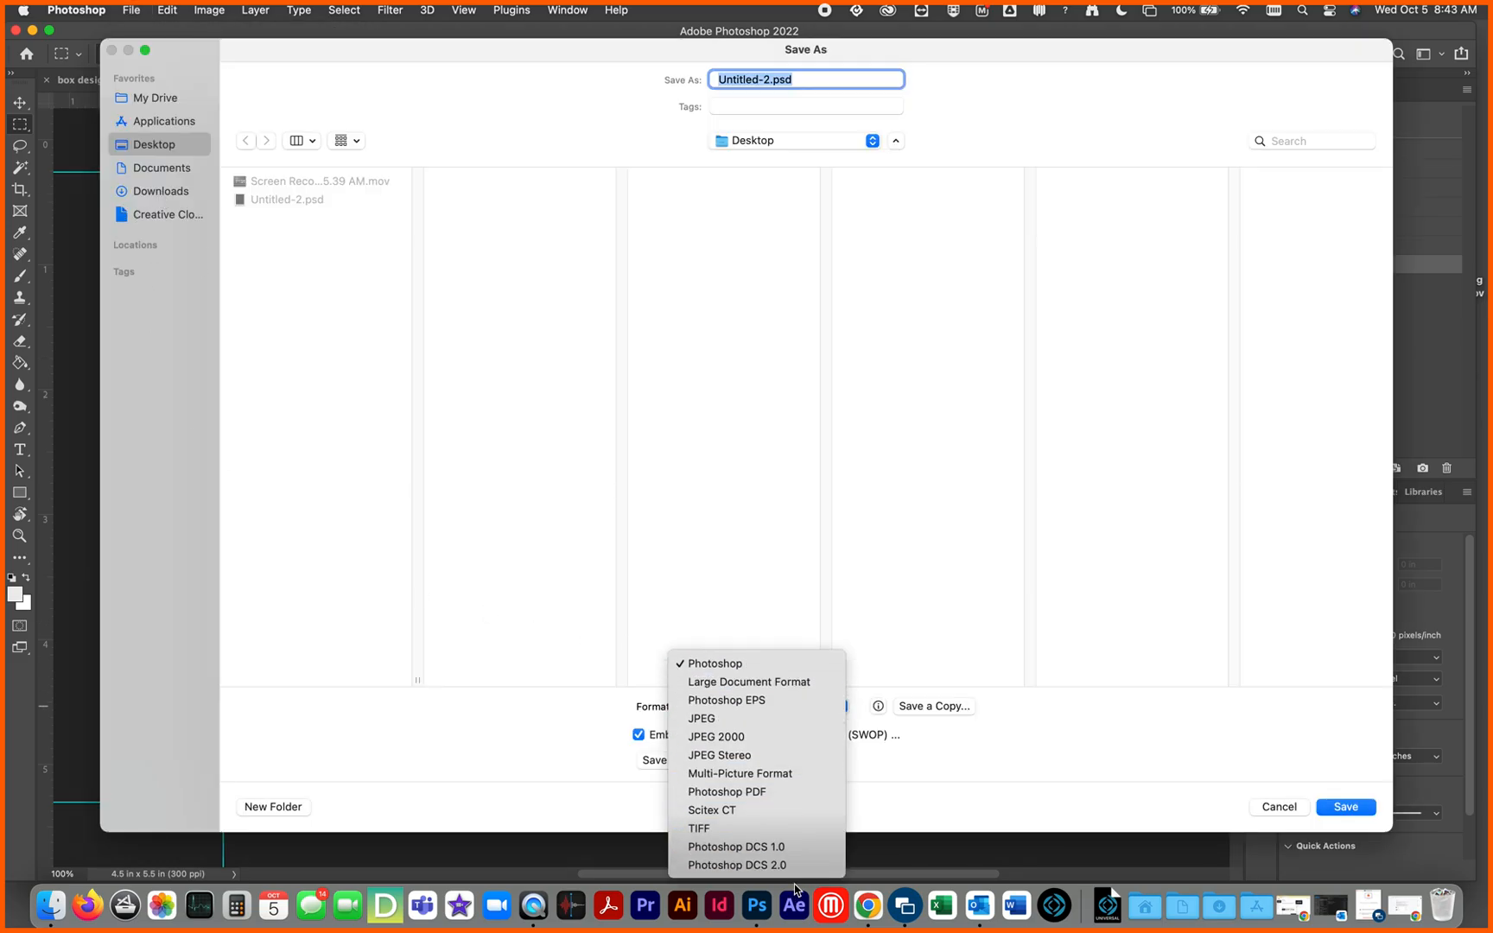
{"action": "left_click", "coordinate": [774, 830]}
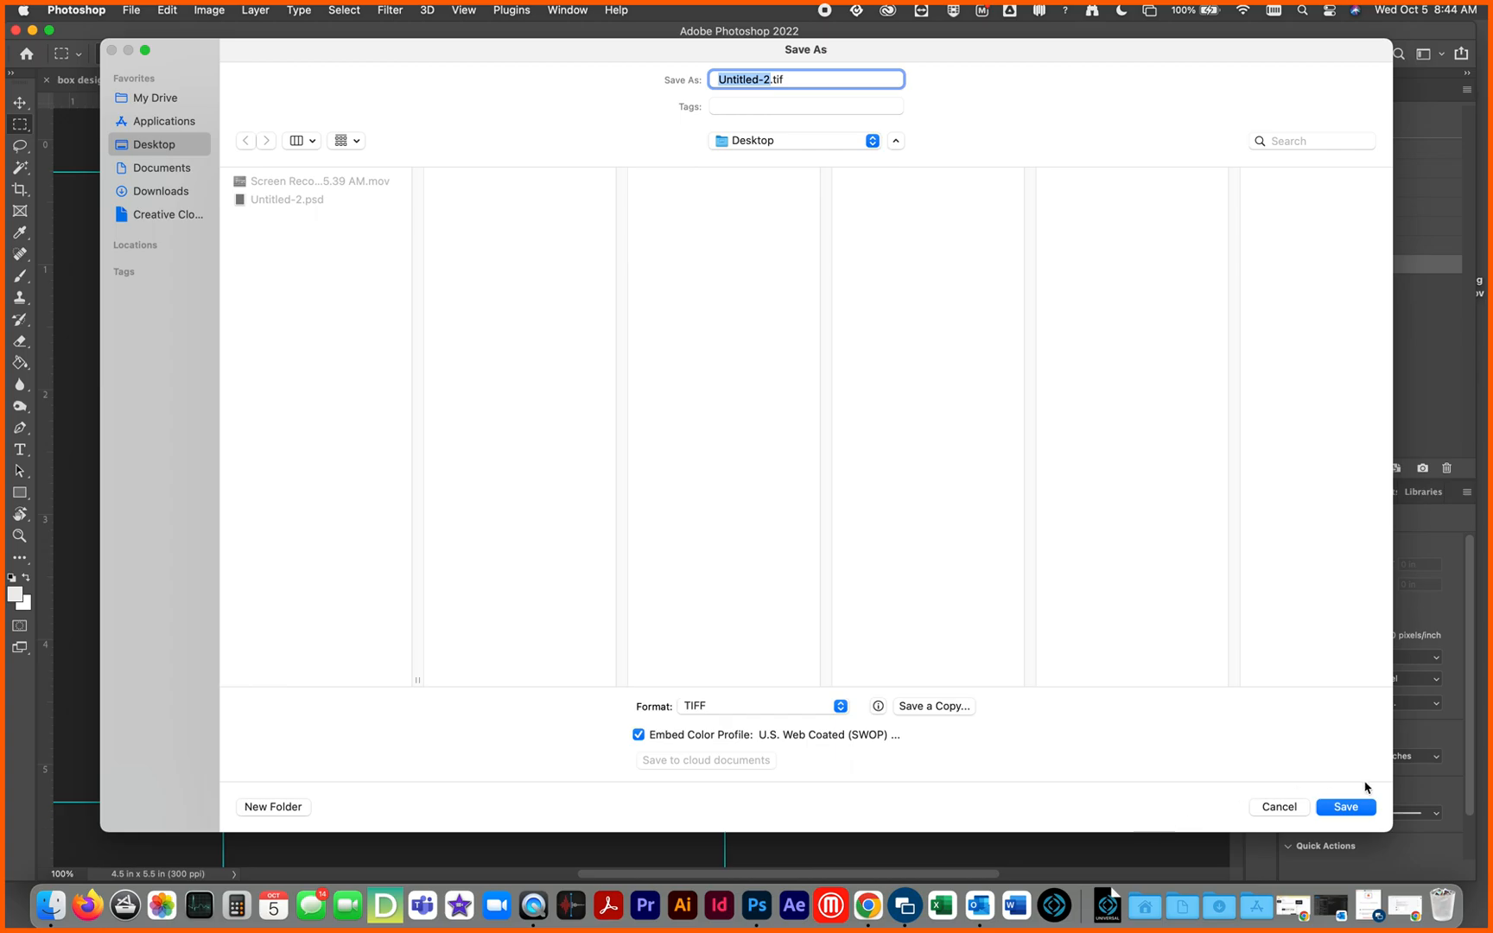
{"action": "left_click", "coordinate": [1345, 809]}
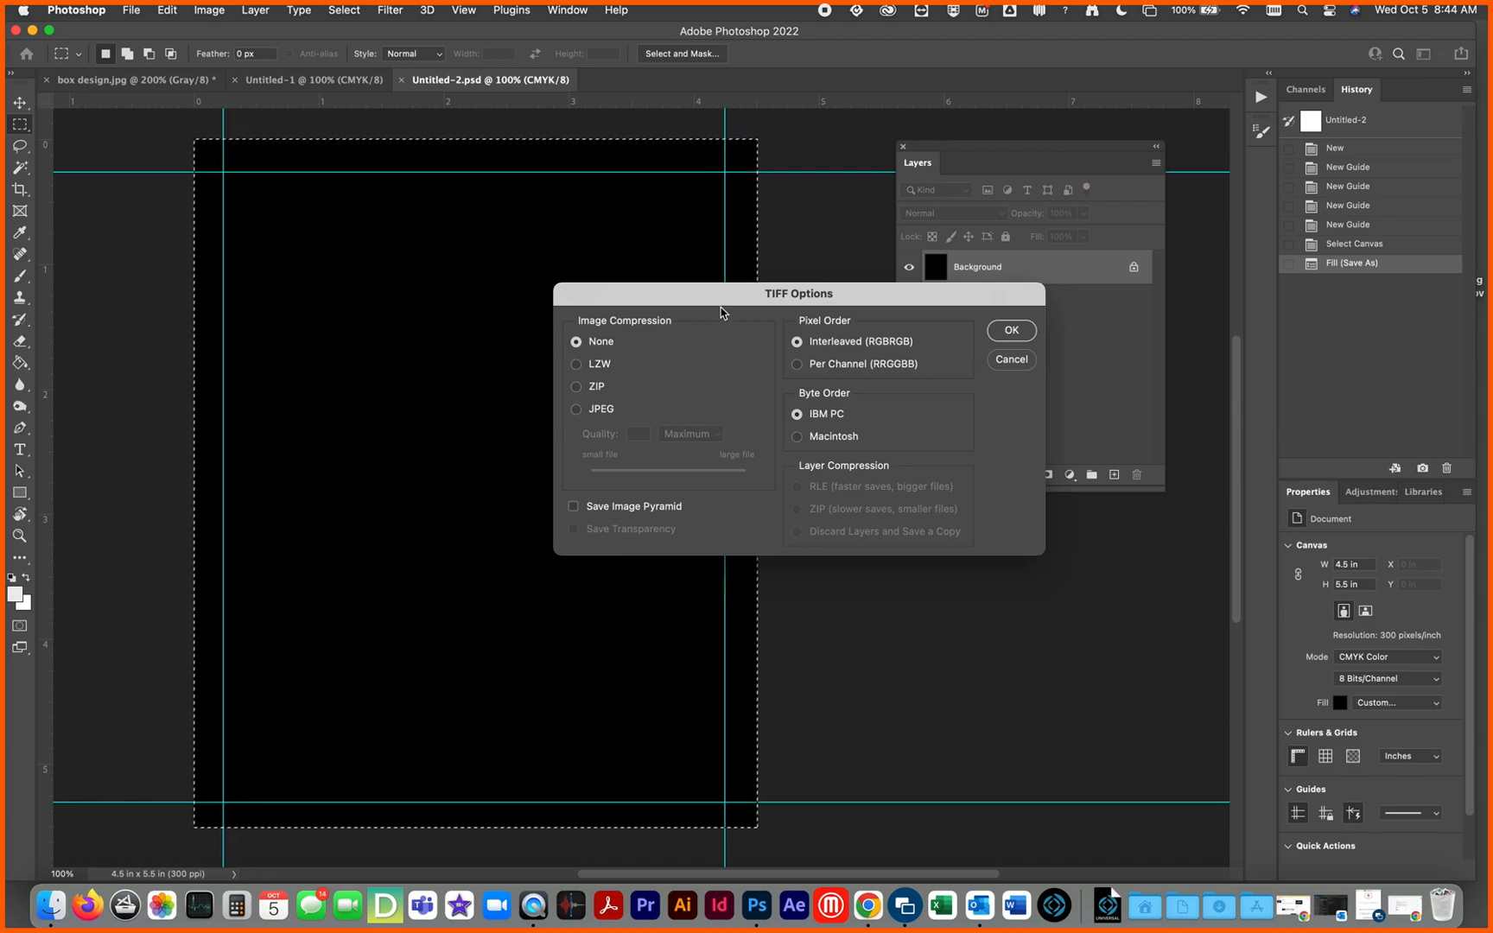
{"action": "left_click", "coordinate": [1011, 332]}
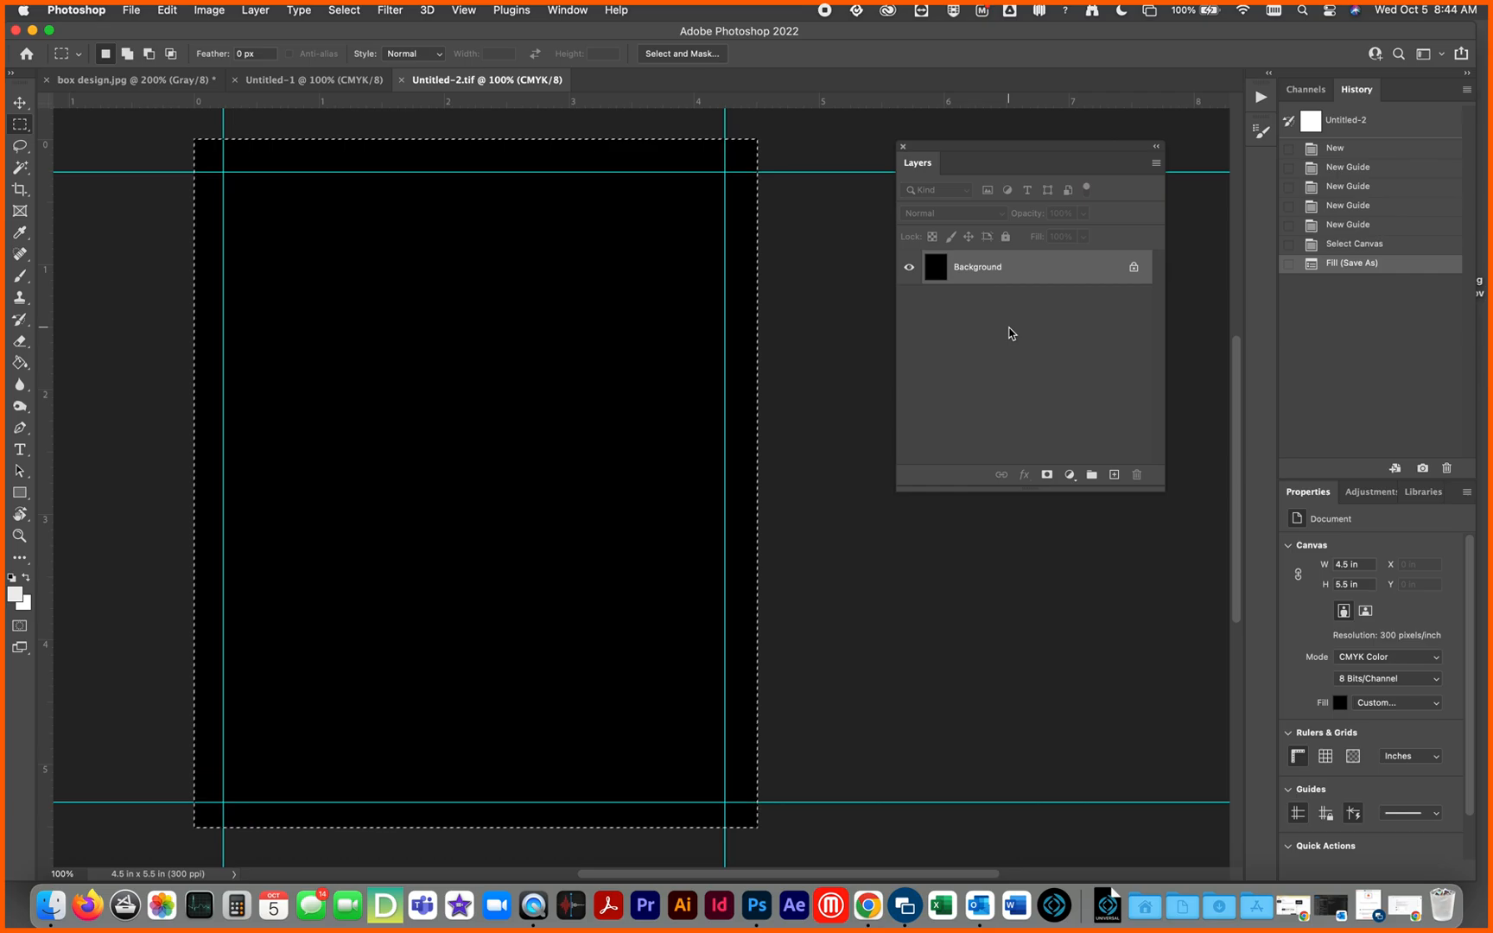
Step: Add five blank layers above the black background and flatten the image into a single layer
{"action": "left_click", "coordinate": [1157, 164]}
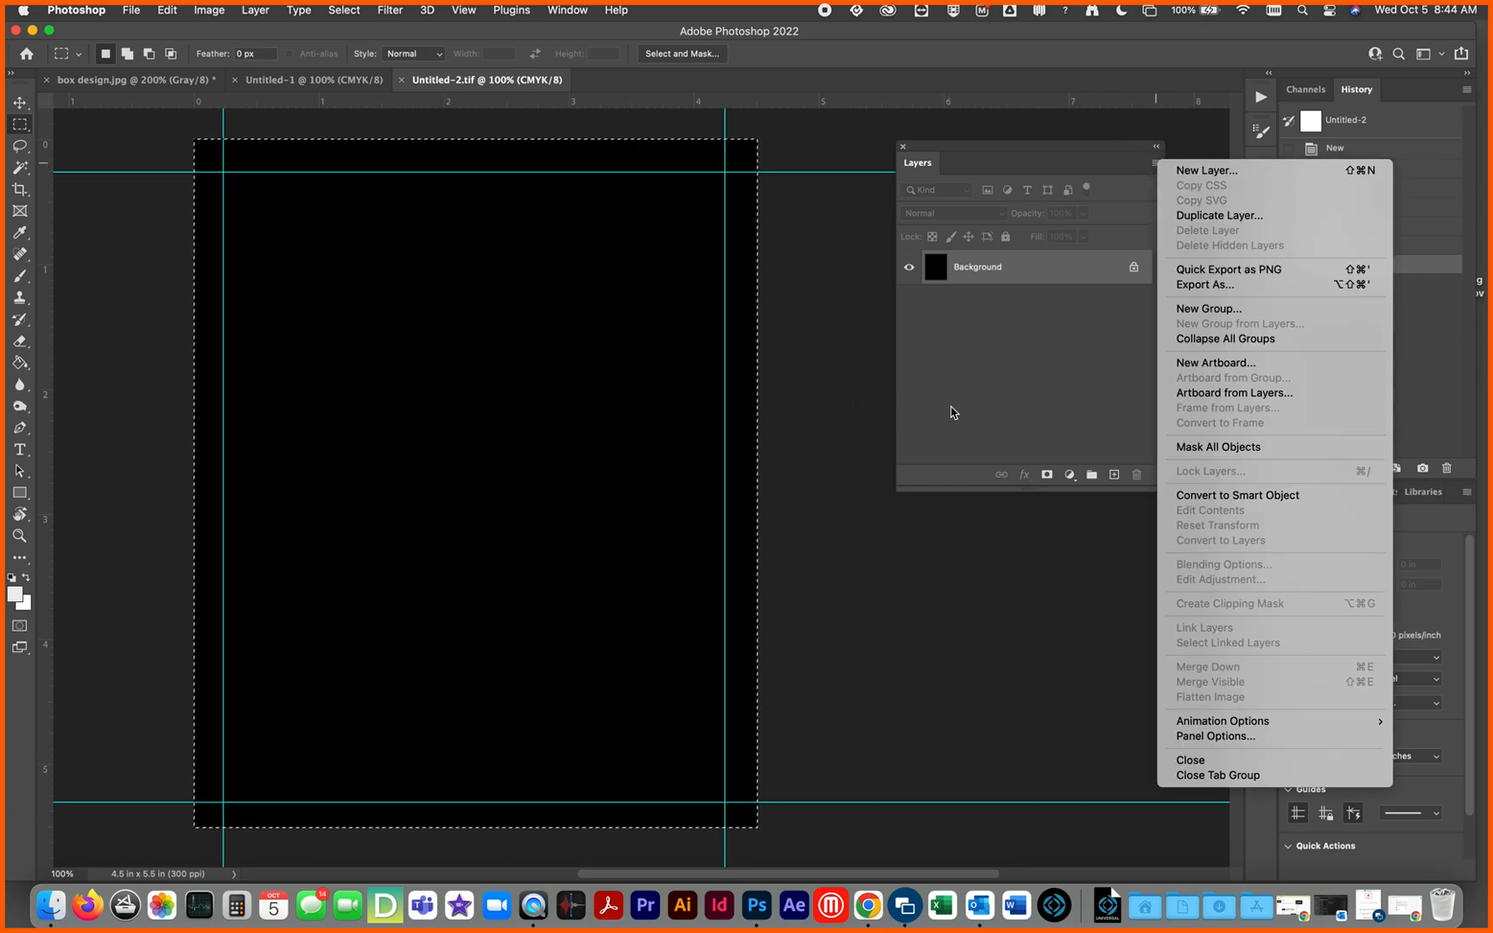
{"action": "left_click", "coordinate": [981, 390]}
{"action": "left_click", "coordinate": [1113, 474]}
{"action": "left_click", "coordinate": [1113, 475]}
{"action": "left_click", "coordinate": [1113, 474]}
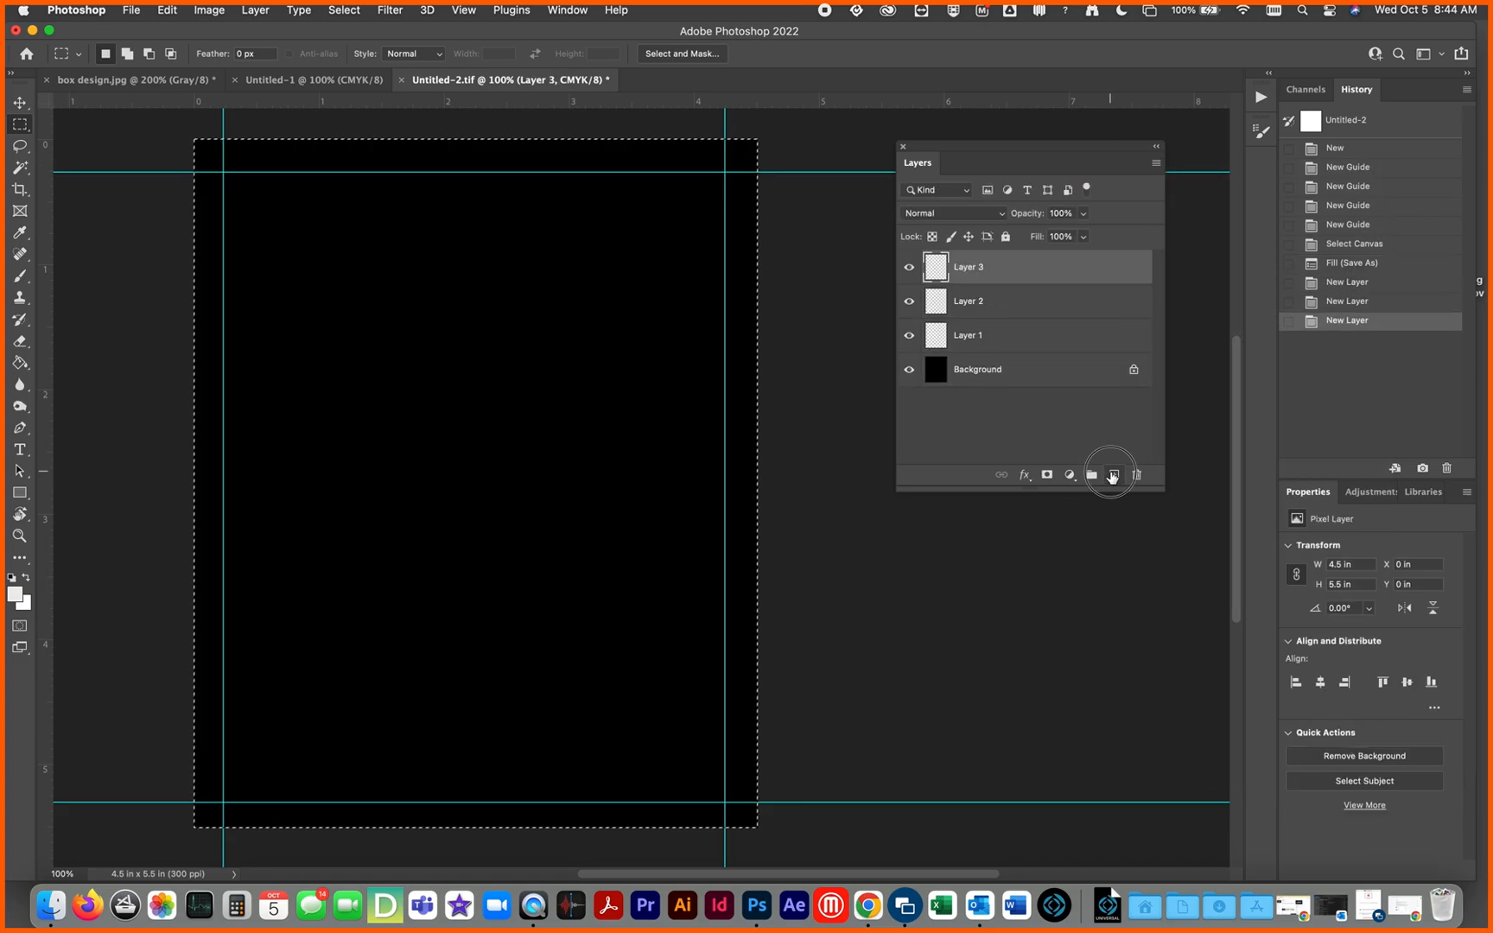
{"action": "left_click", "coordinate": [1113, 475]}
{"action": "left_click", "coordinate": [1113, 475]}
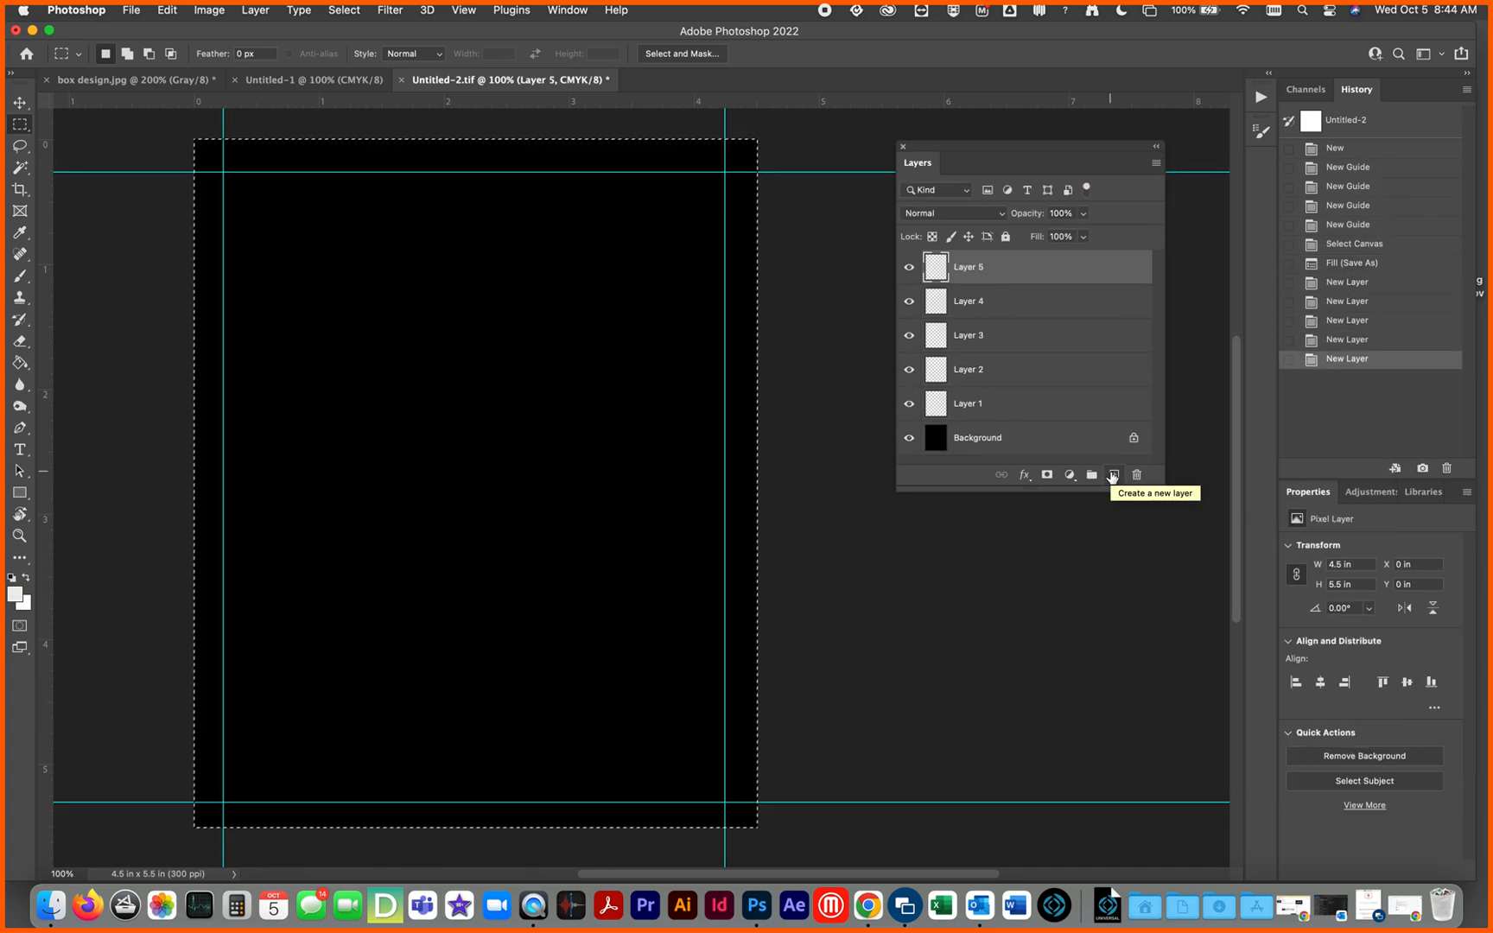
{"action": "left_click", "coordinate": [1157, 164]}
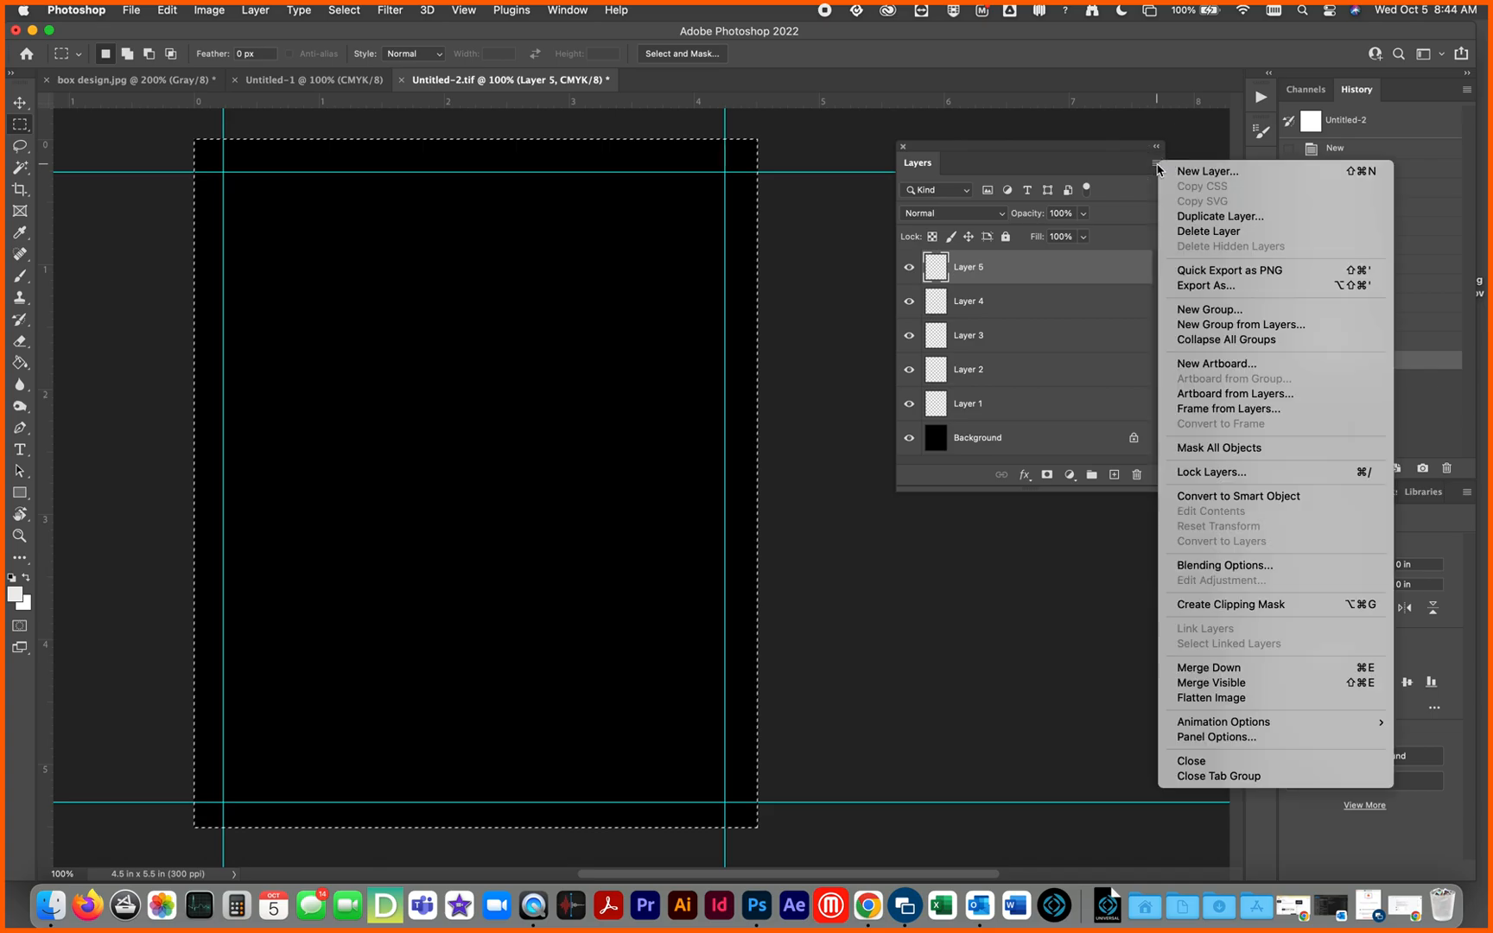
{"action": "left_click", "coordinate": [1217, 700]}
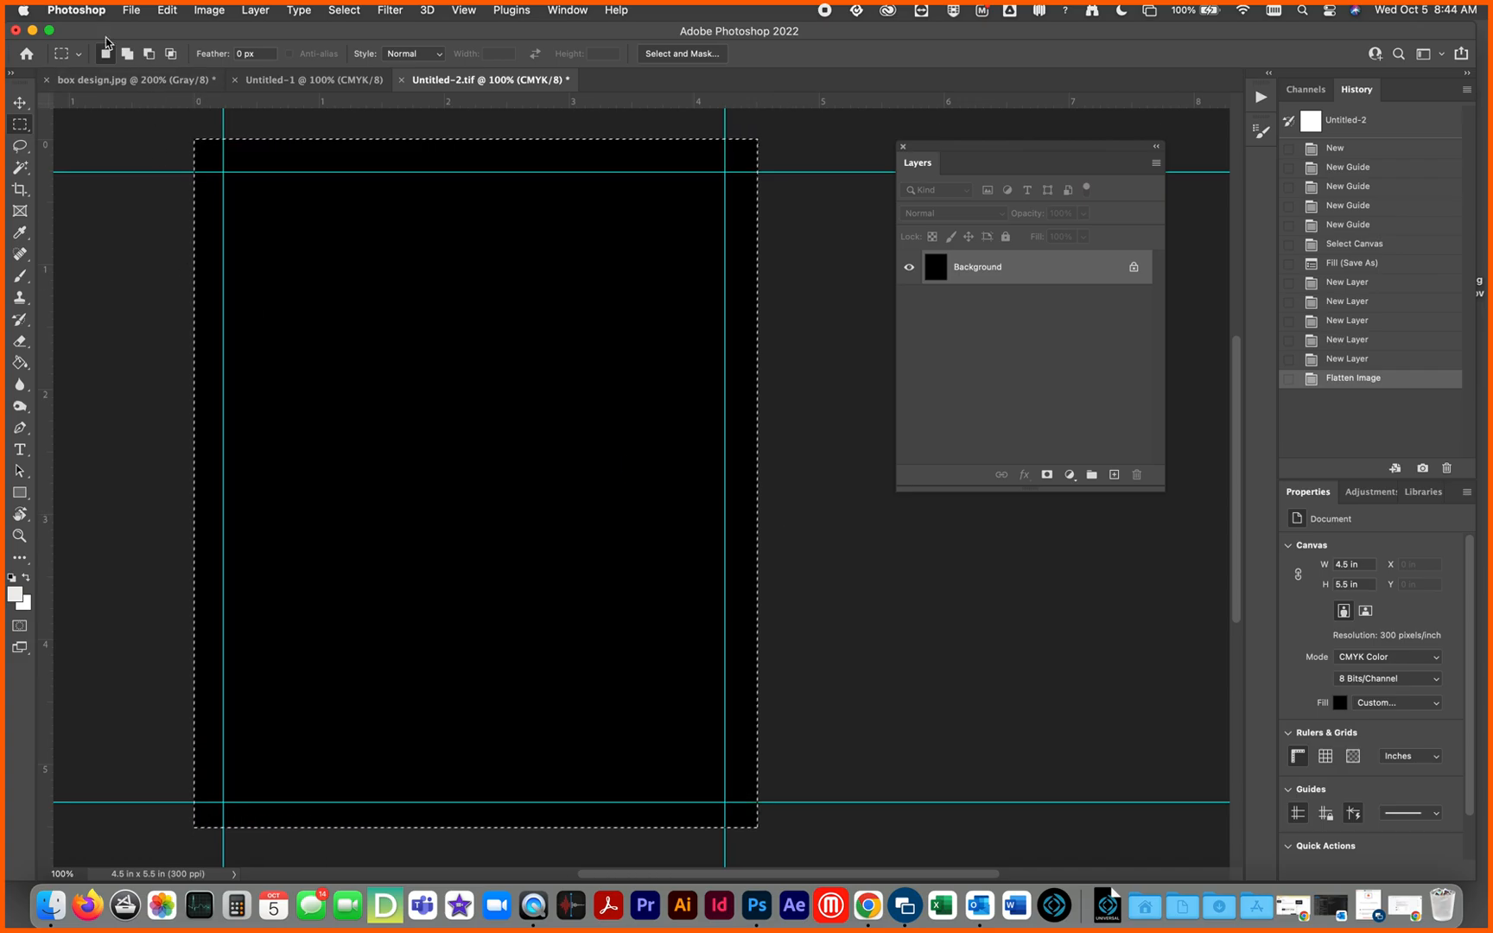
Step: Save the flattened image as TIFF over the existing Untitled-2.tif on the Desktop, with no image compression
{"action": "left_click", "coordinate": [131, 10]}
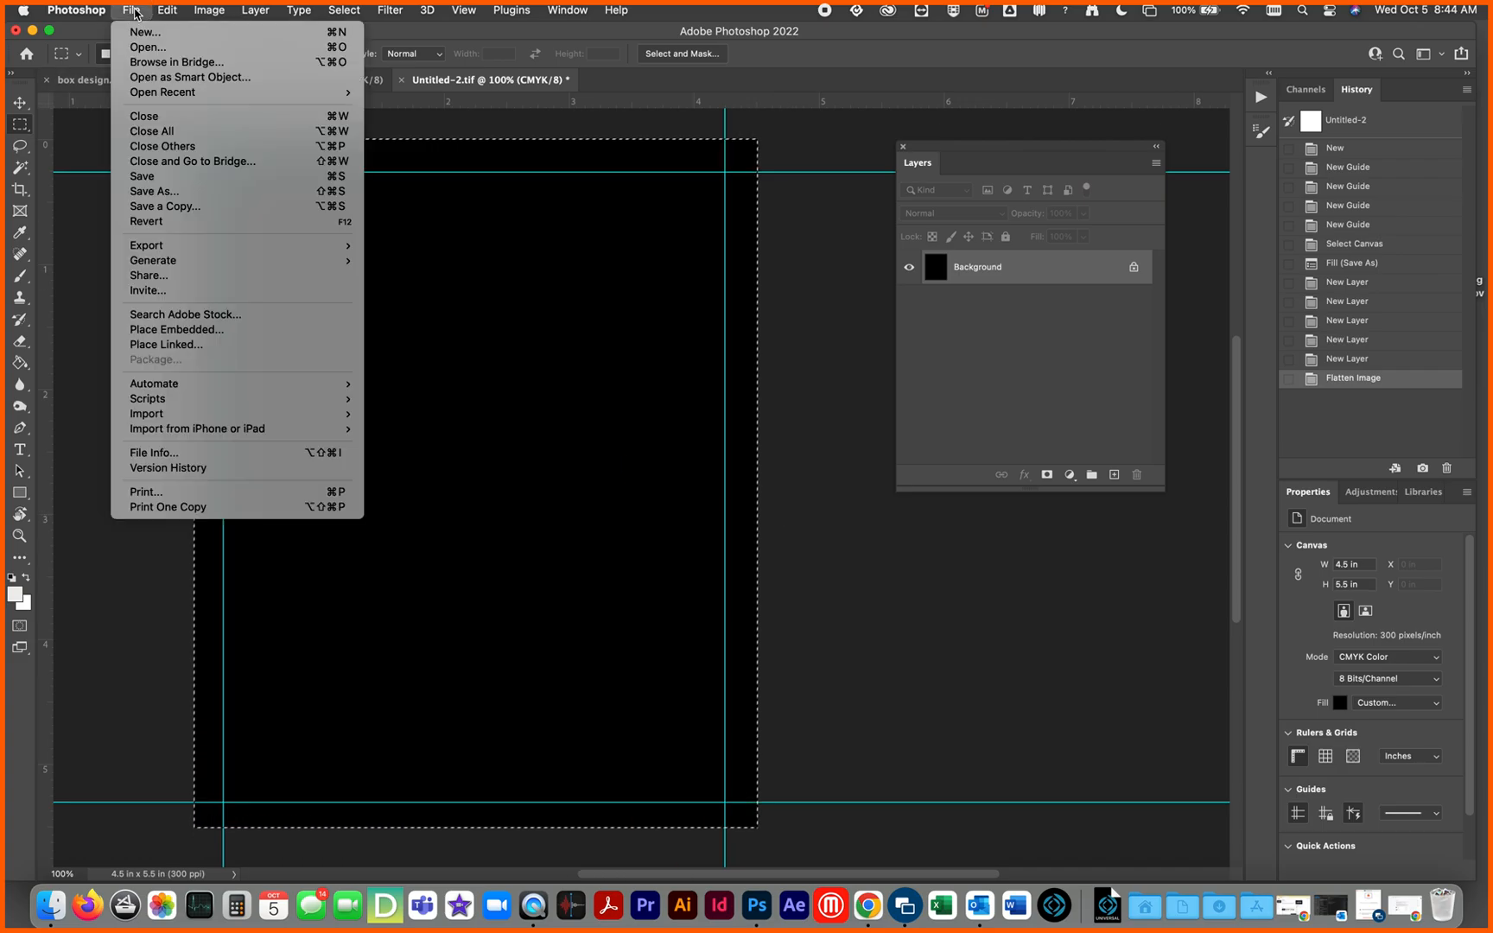
{"action": "left_click", "coordinate": [183, 191]}
{"action": "left_click", "coordinate": [795, 715]}
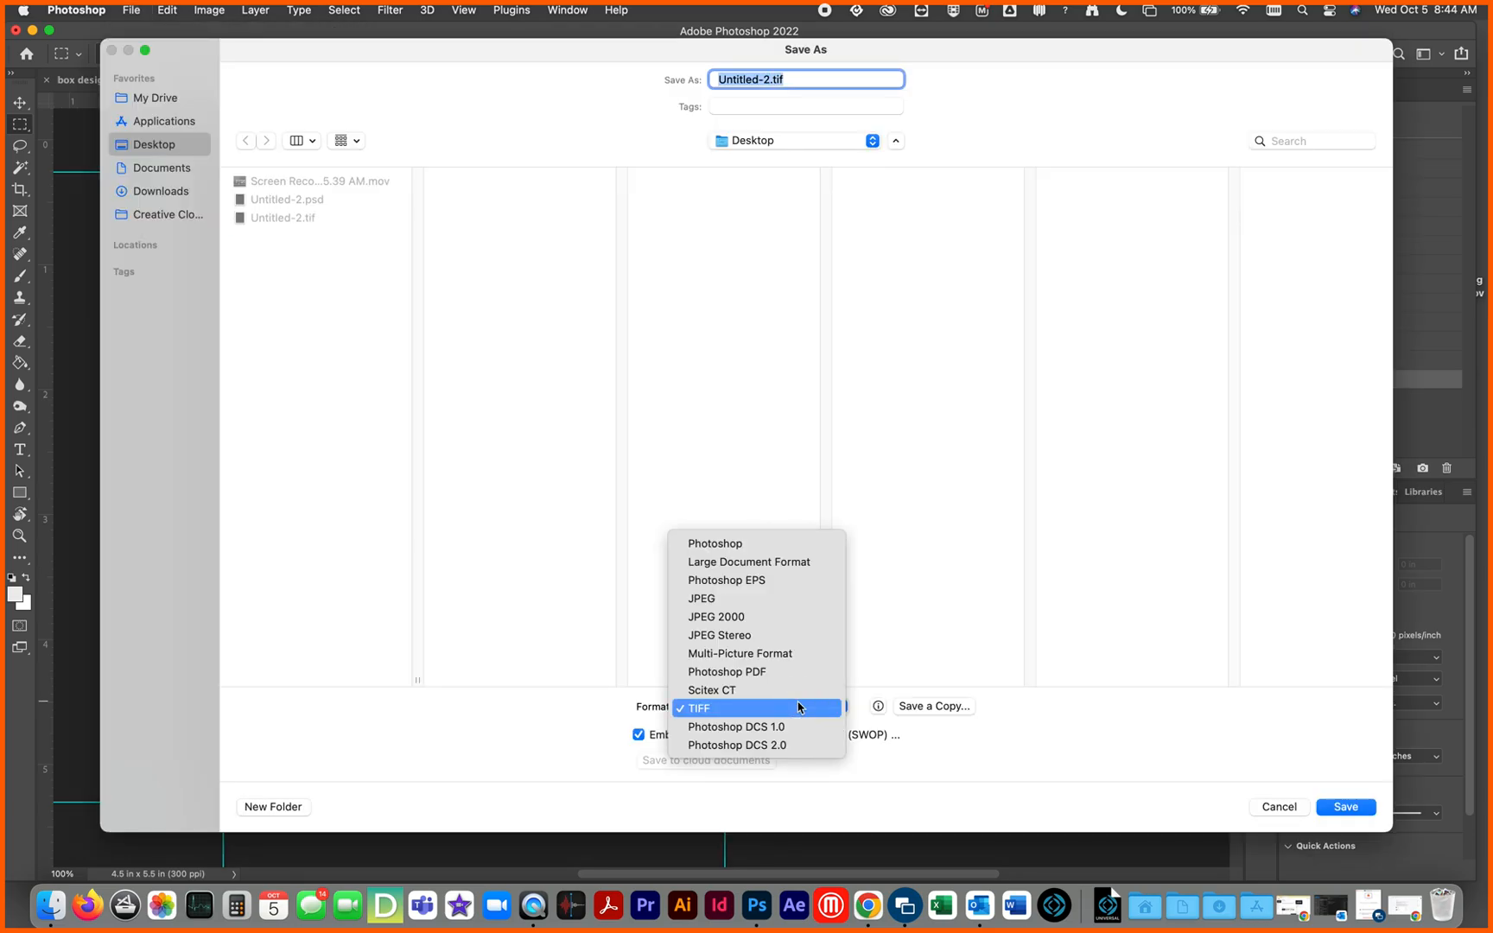
{"action": "left_click", "coordinate": [798, 707]}
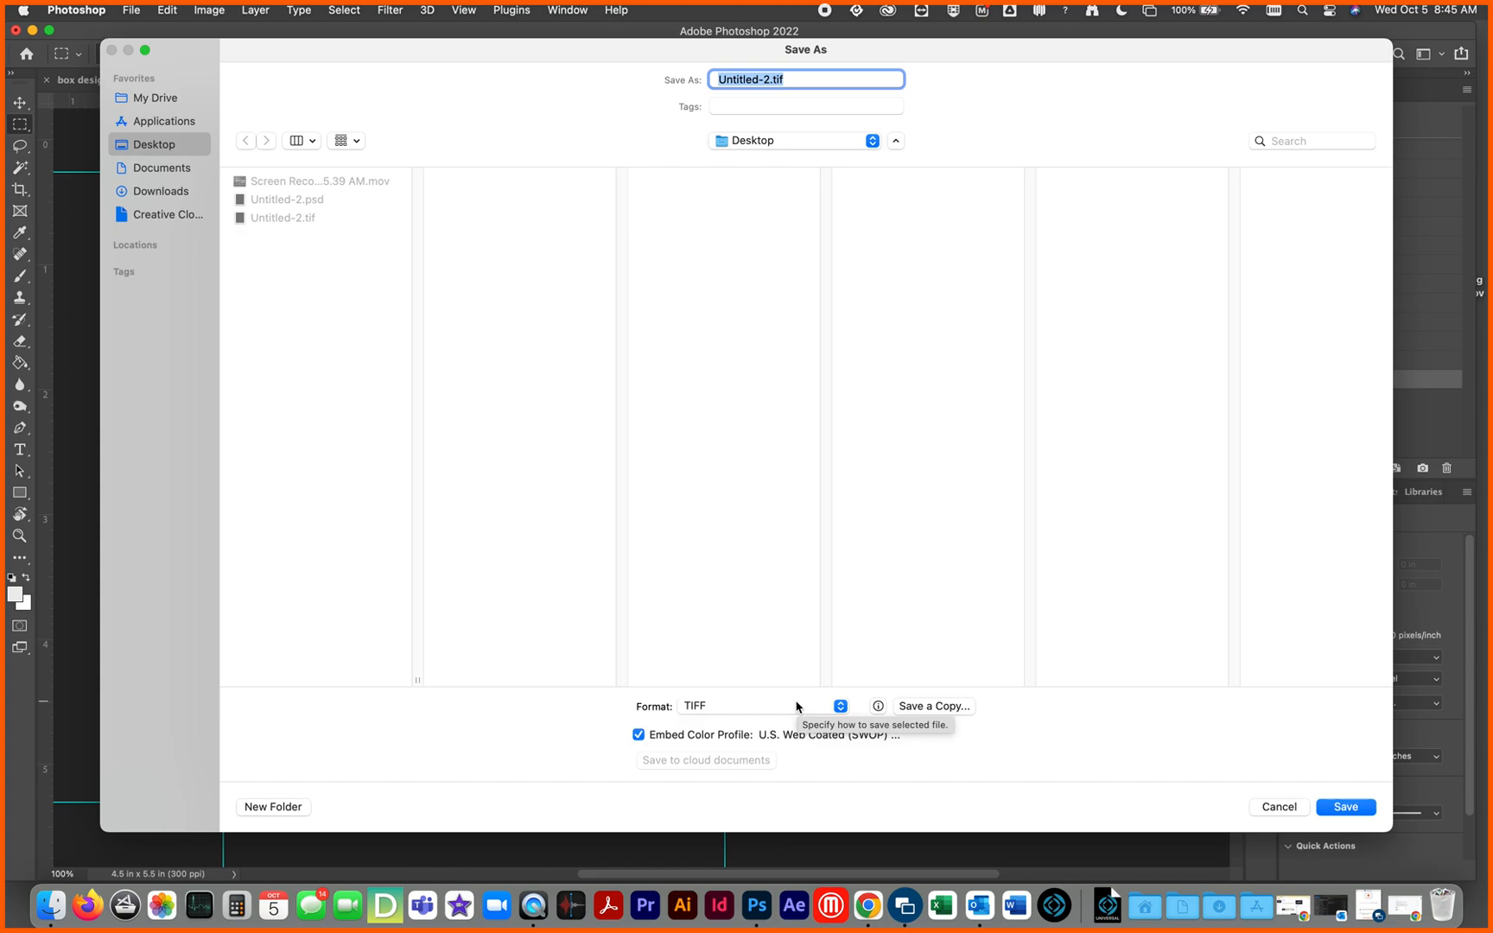
{"action": "left_click", "coordinate": [1347, 807]}
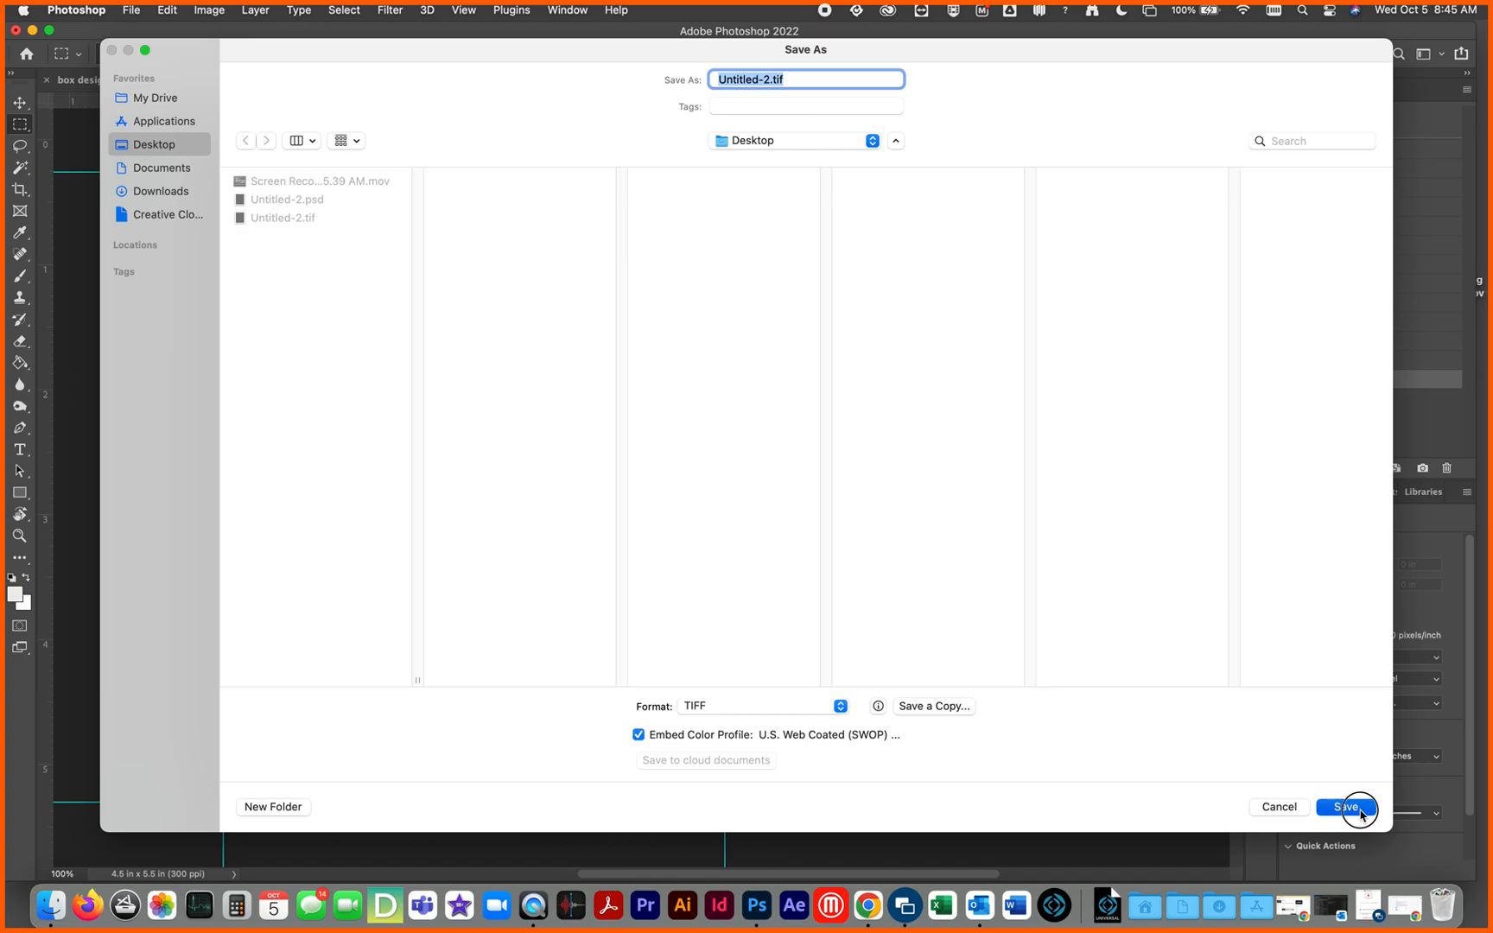
{"action": "left_click", "coordinate": [792, 517]}
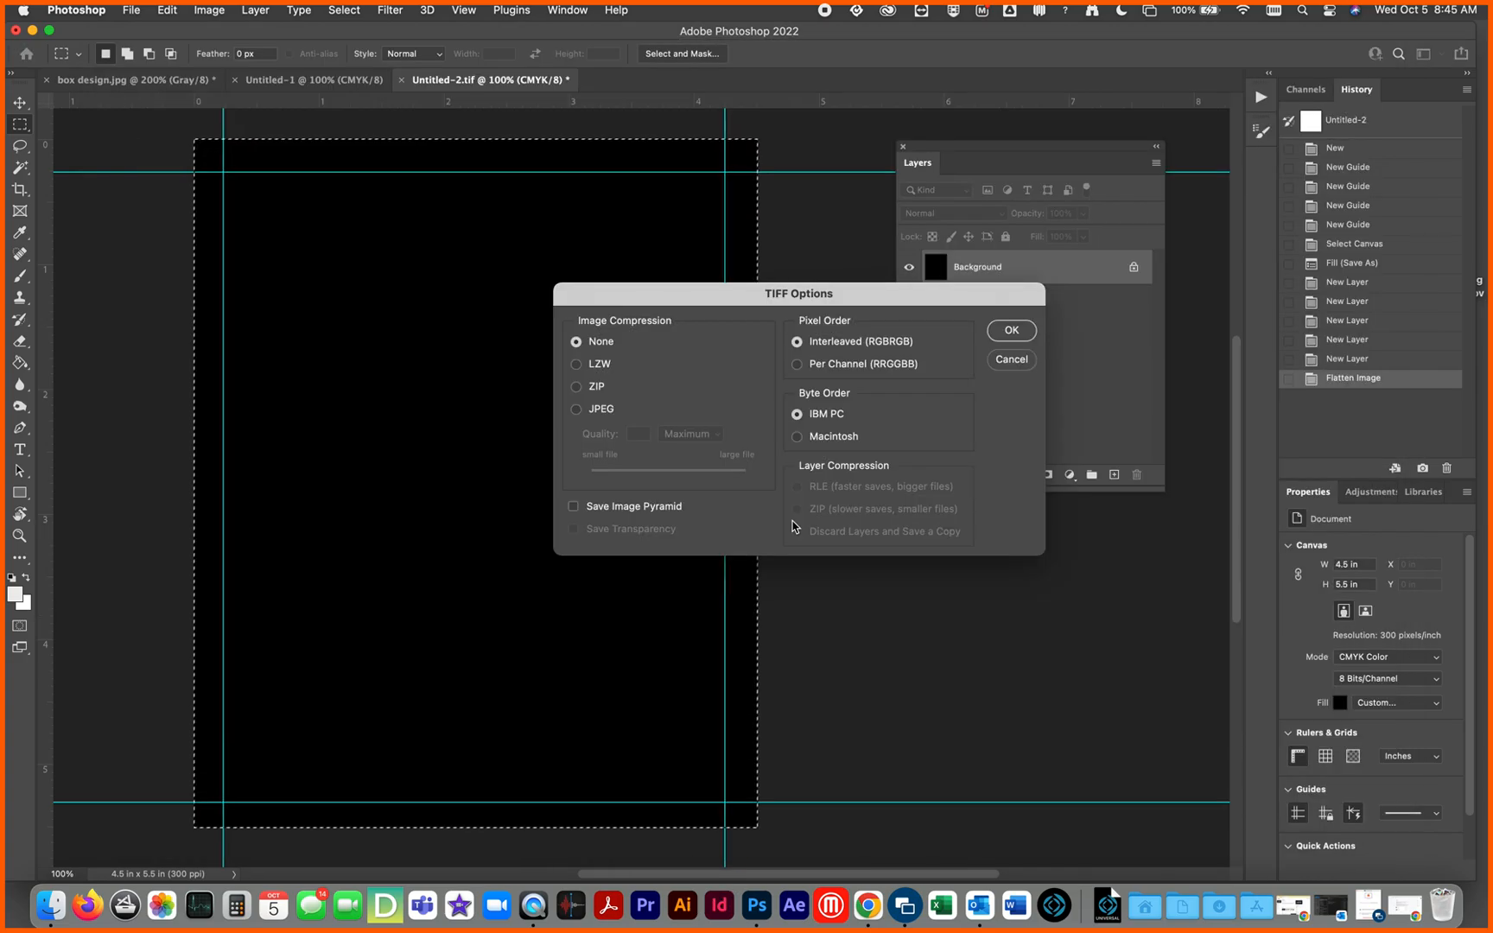
{"action": "left_click", "coordinate": [1010, 331]}
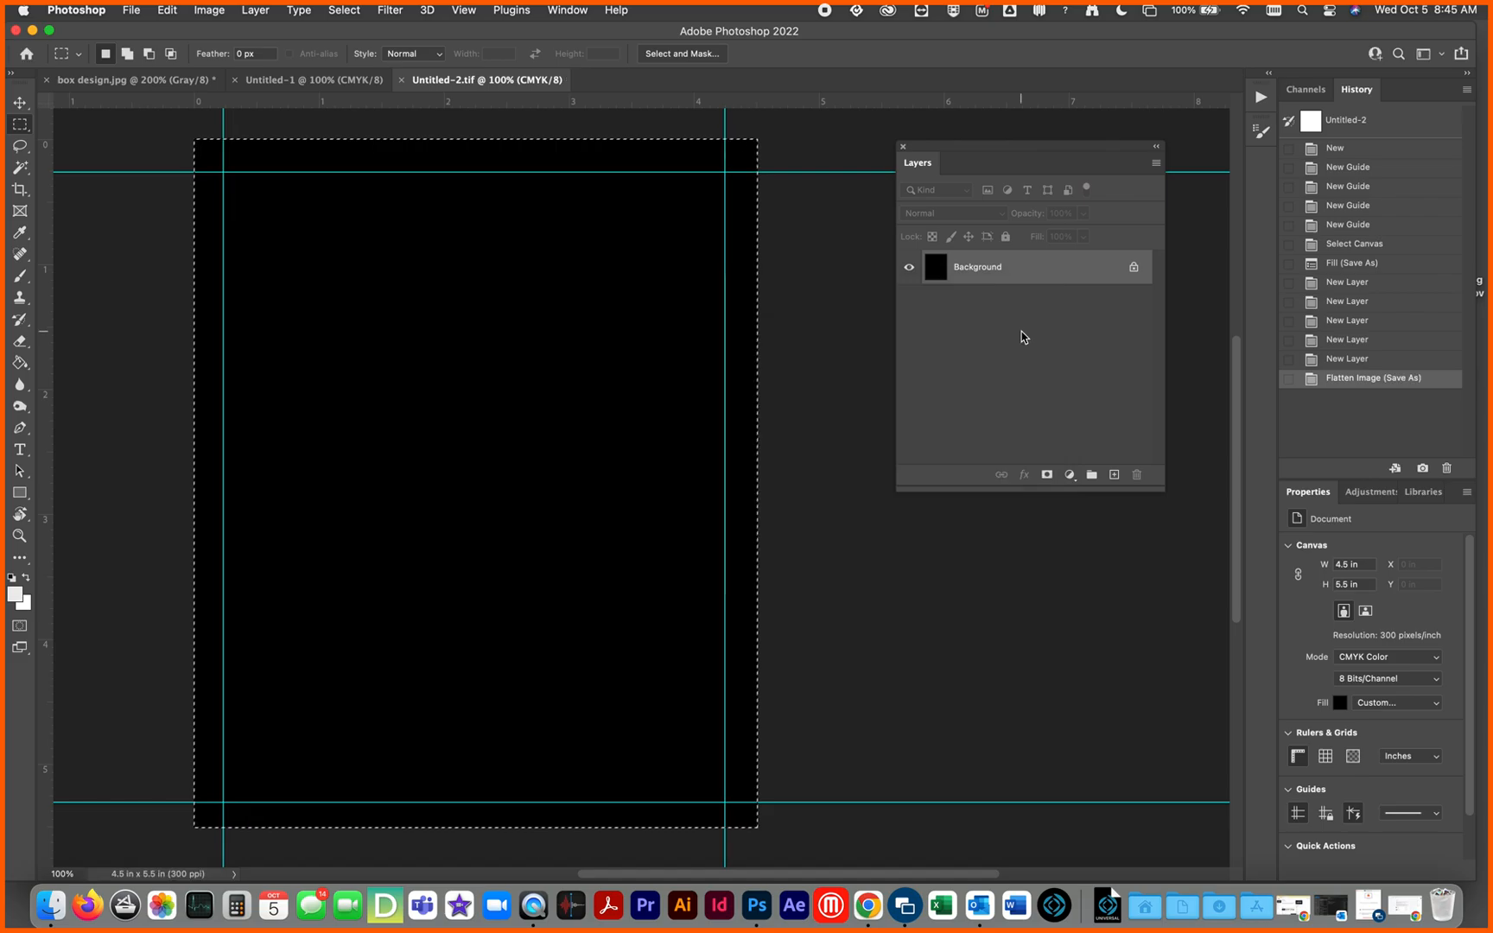